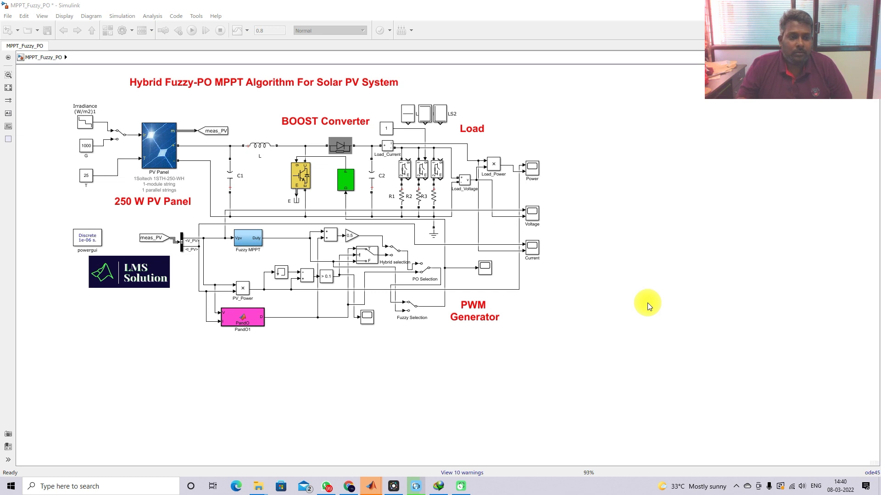
Step: Open the PV Panel block parameters and underline the Voc, Vmp, Isc and Imp values with the screen pen
left_click(155, 149)
double_click(155, 149)
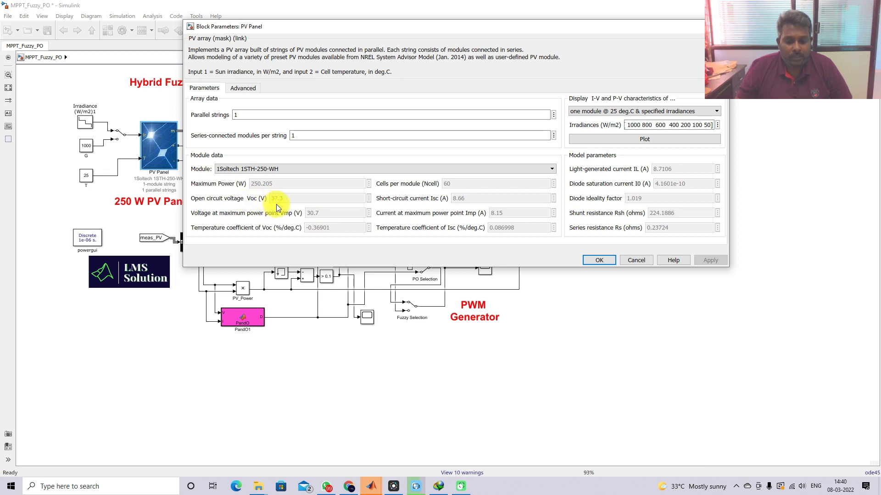
key("F9")
left_click_drag(270, 203, 282, 203)
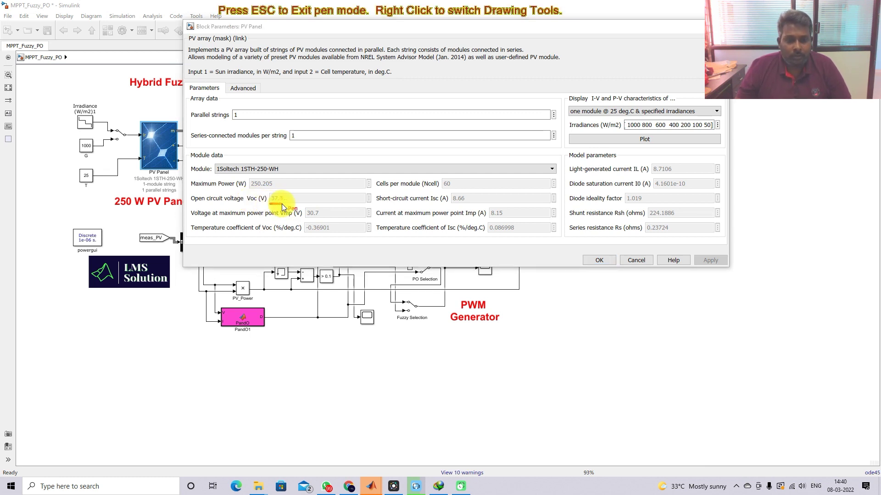
left_click_drag(306, 219, 315, 219)
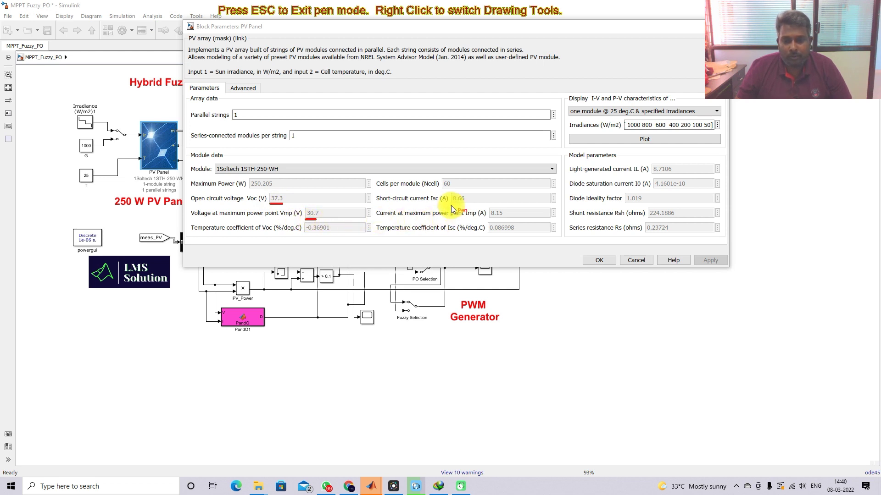
left_click_drag(451, 205, 499, 221)
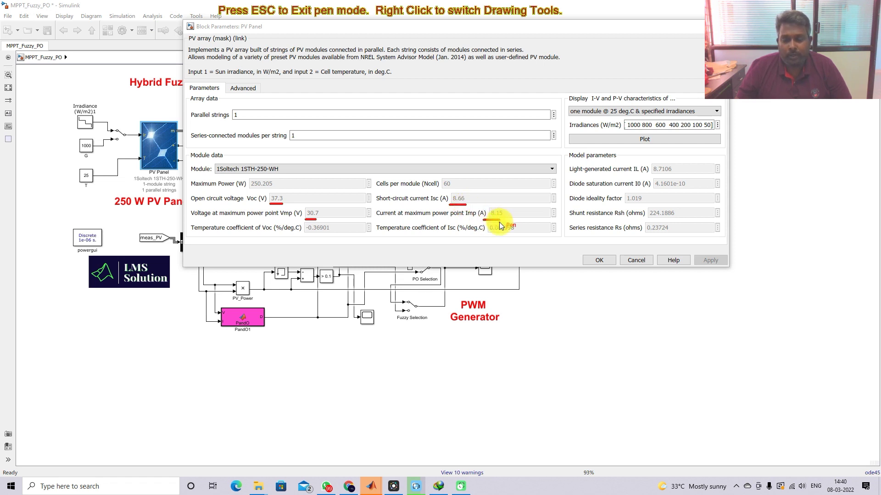
key("Escape")
Step: Plot the PV module's I-V and P-V curves at 25 deg.C for the specified irradiances and enlarge the figure window
left_click(607, 139)
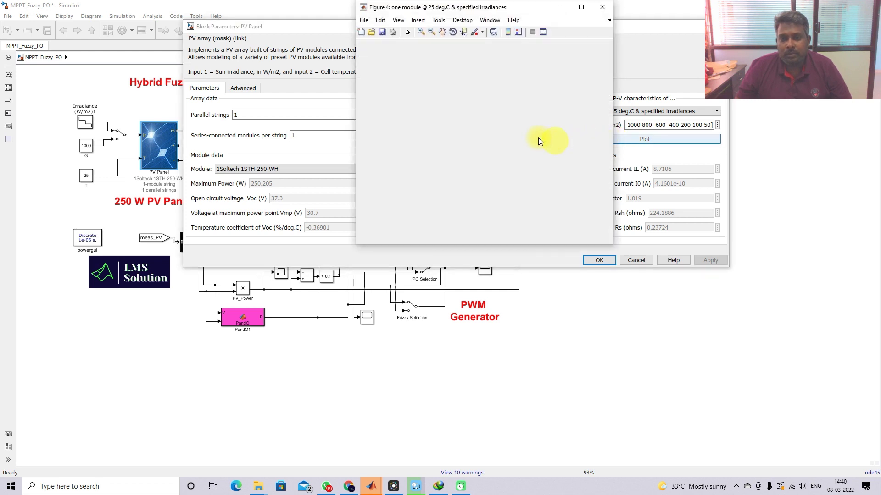
left_click_drag(459, 9, 421, 41)
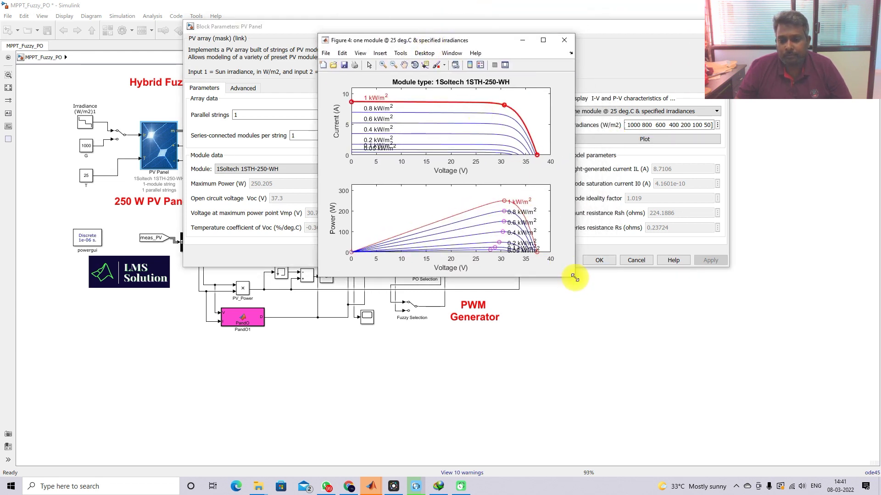
left_click_drag(574, 277, 586, 320)
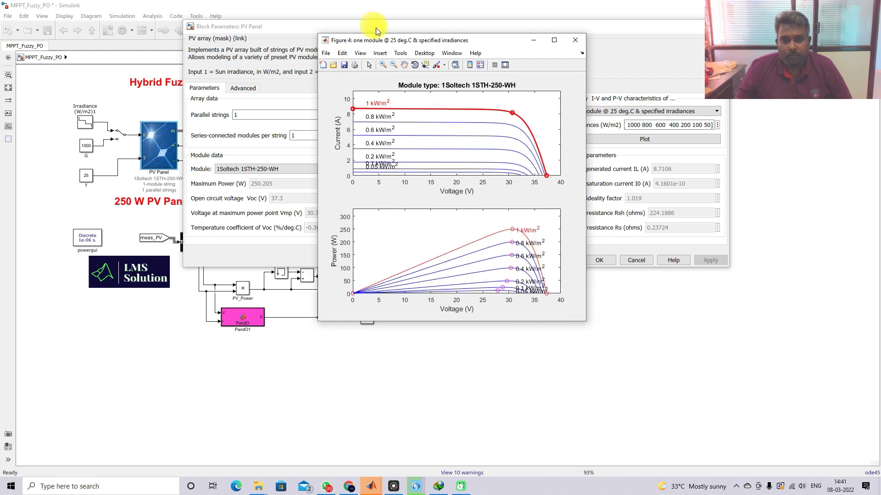
Step: Read the maximum power points of the 1, 0.8, 0.6, 0.4 and 0.2 kW/m² P-V curves with the data cursor, then close the figure
left_click(425, 65)
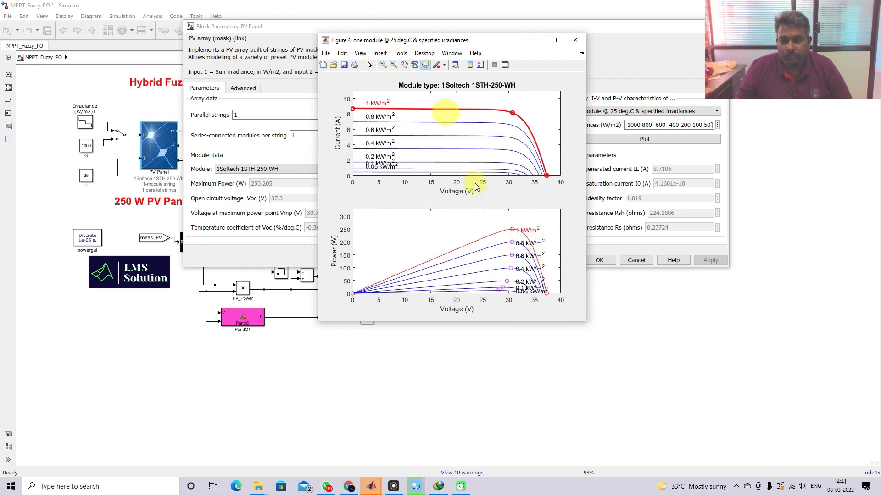
left_click(503, 231)
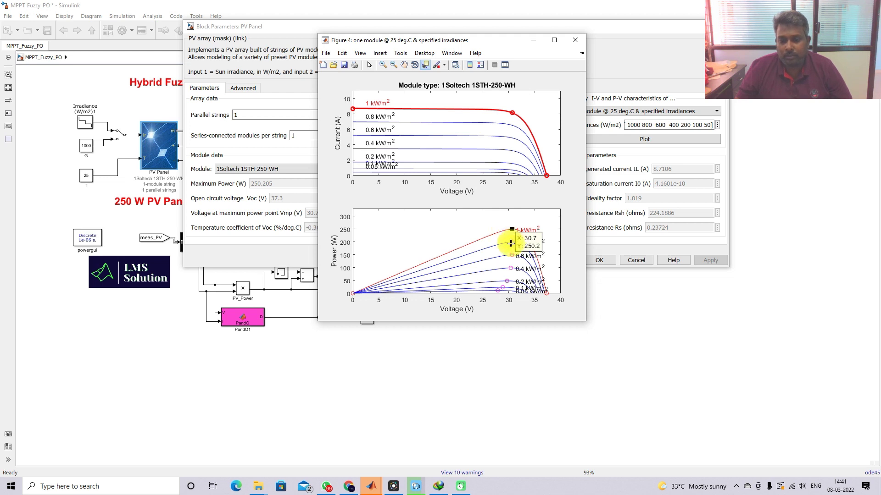
left_click(511, 243)
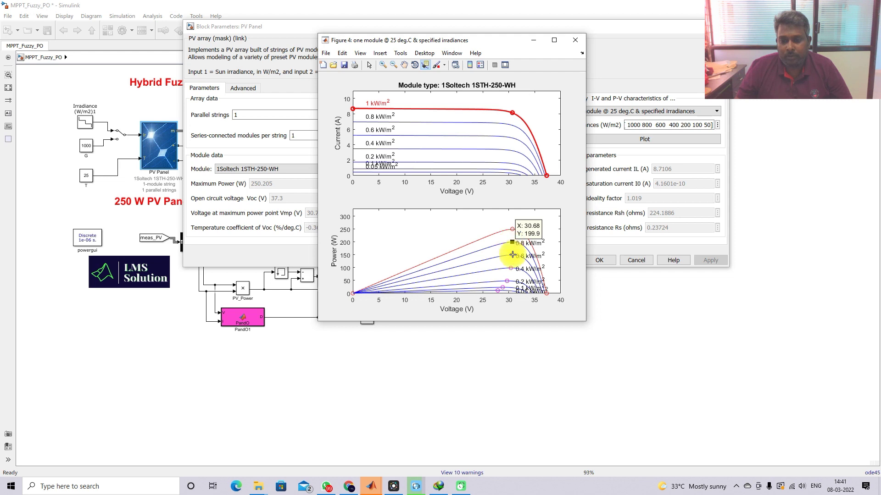
left_click(512, 255)
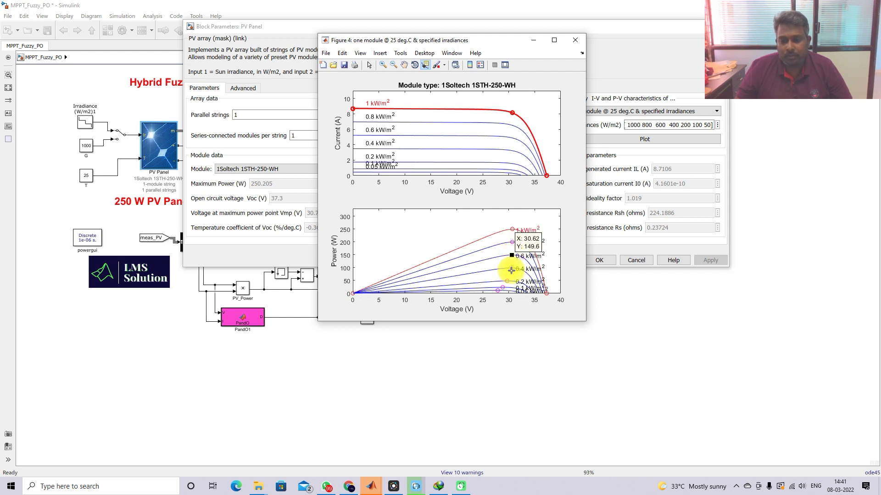
left_click(511, 269)
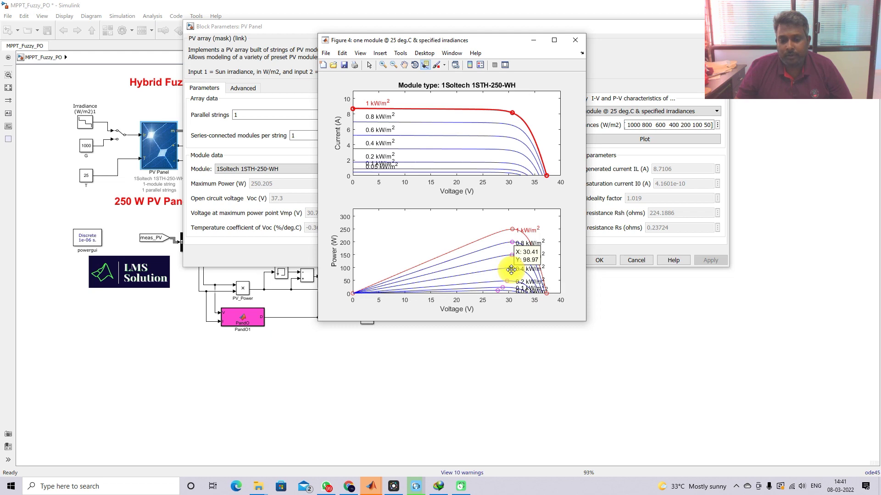
left_click(507, 282)
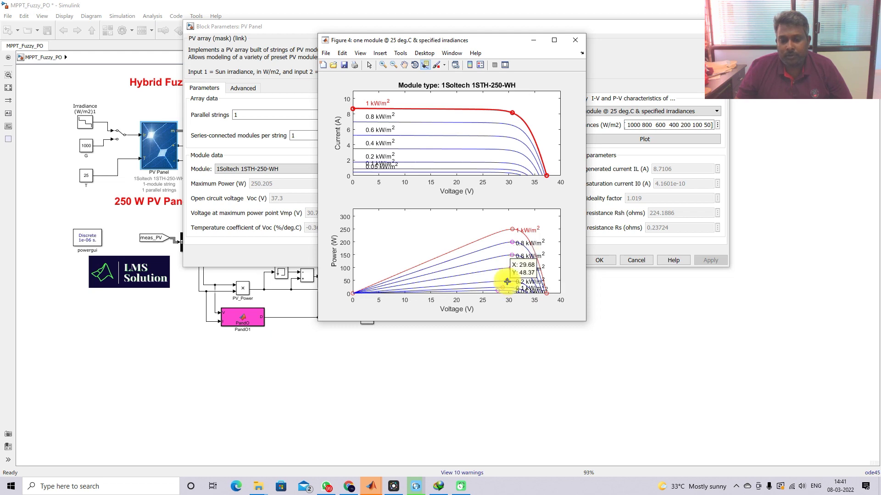
left_click(576, 42)
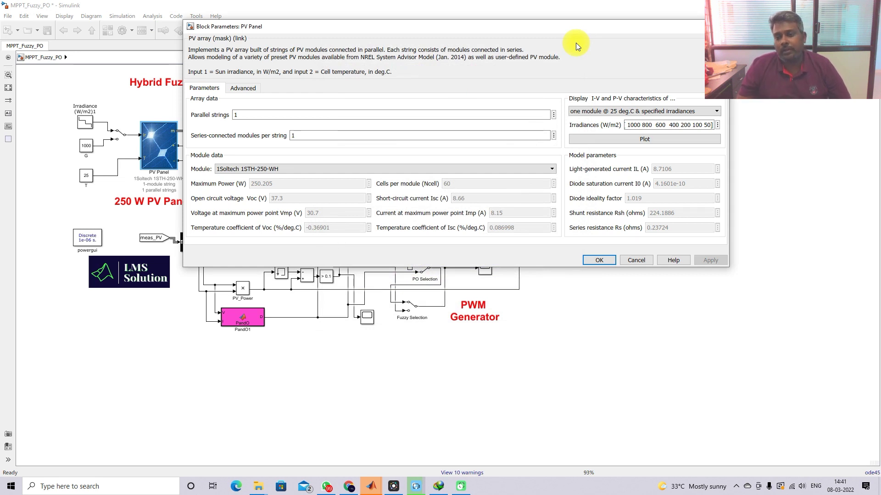
Step: Plot the module's characteristic curves again, close the figure and leave the PV Panel parameters without changes
left_click(615, 140)
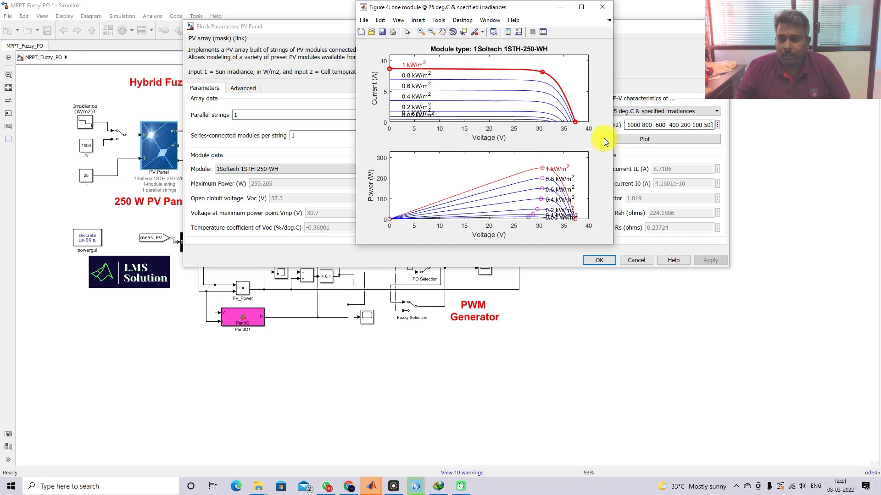
left_click(605, 10)
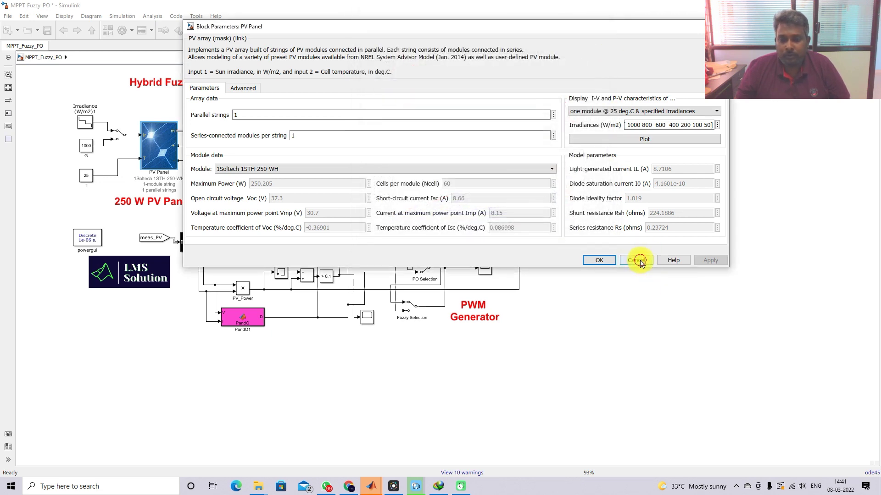
left_click(635, 260)
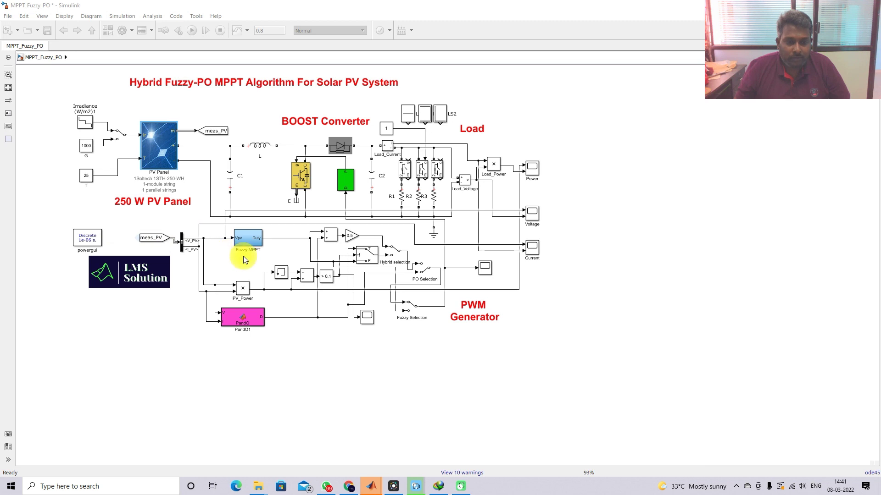
scroll(224, 255, "up", 3)
left_click(265, 363)
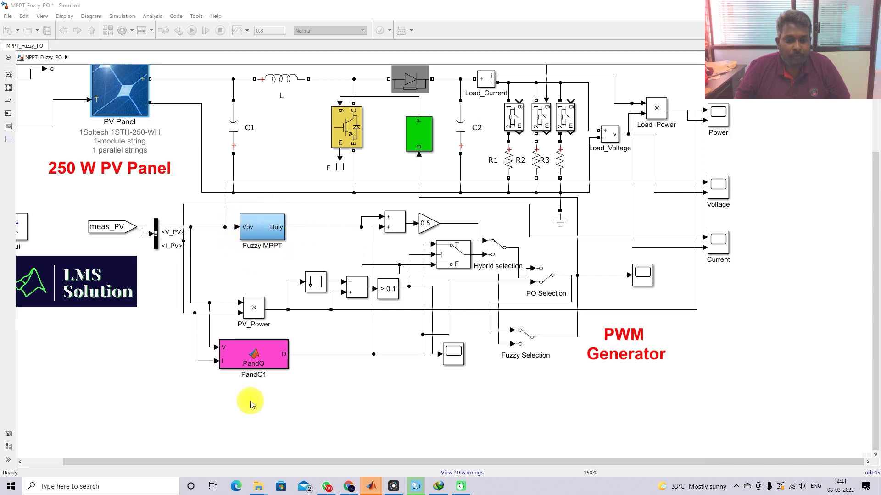
left_click(249, 375)
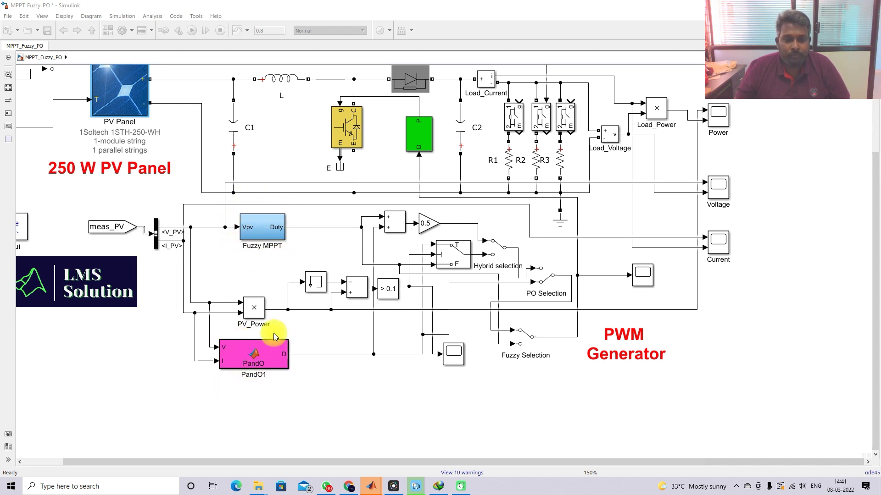
scroll(273, 332, "down", 4)
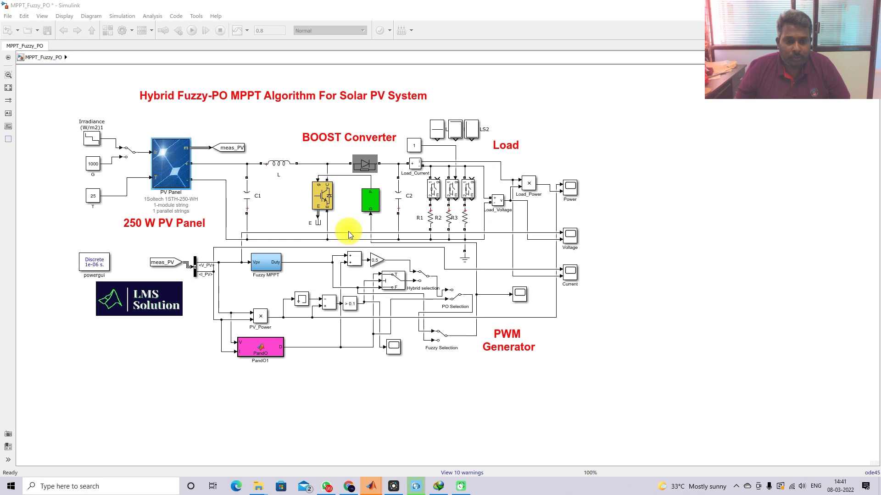
Step: Circle the boost converter and tick the PV panel output and the load resistors with the screen pen, then clear the marks
left_click(337, 144)
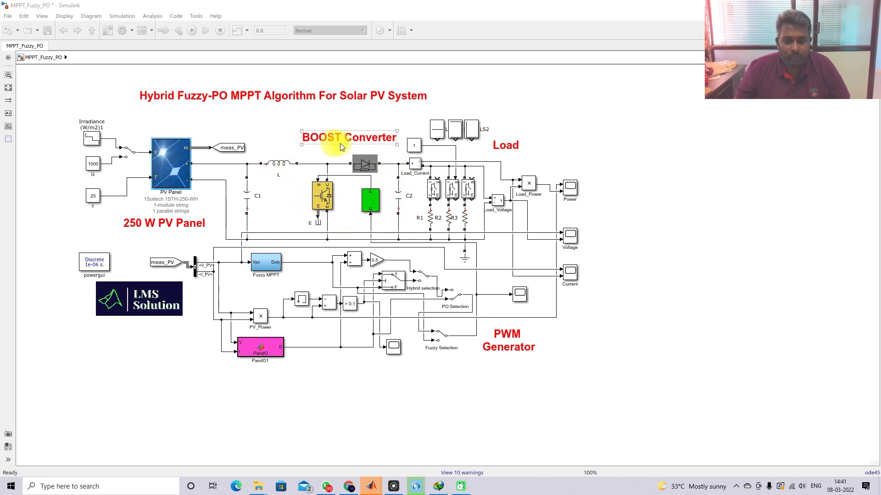
key("ctrl+shift+p")
mouse_move(244, 154)
left_mouse_down()
mouse_move(242, 191)
mouse_move(417, 248)
mouse_move(374, 136)
mouse_move(246, 148)
mouse_move(243, 157)
mouse_move(219, 161)
left_mouse_up()
left_click_drag(441, 205, 460, 208)
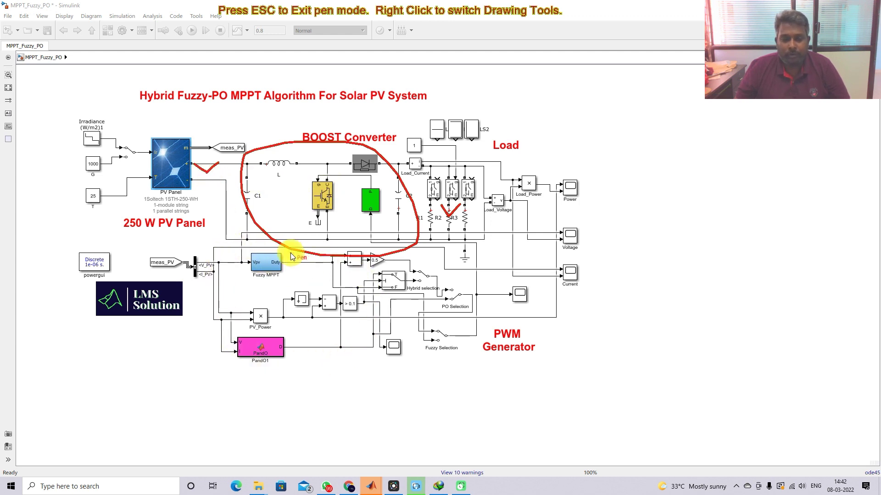
key("Escape")
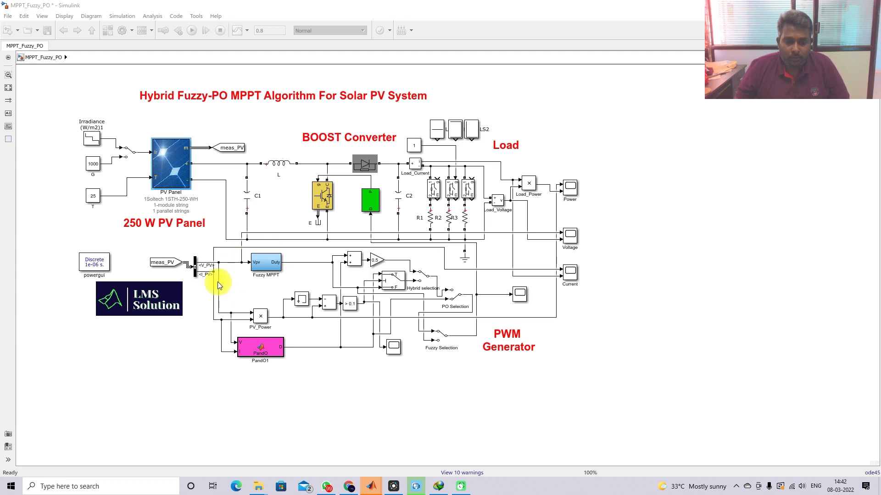
Step: Mark the PV voltage signal feeding the Fuzzy MPPT block with the screen pen, then clear the mark
scroll(296, 278, "up", 3)
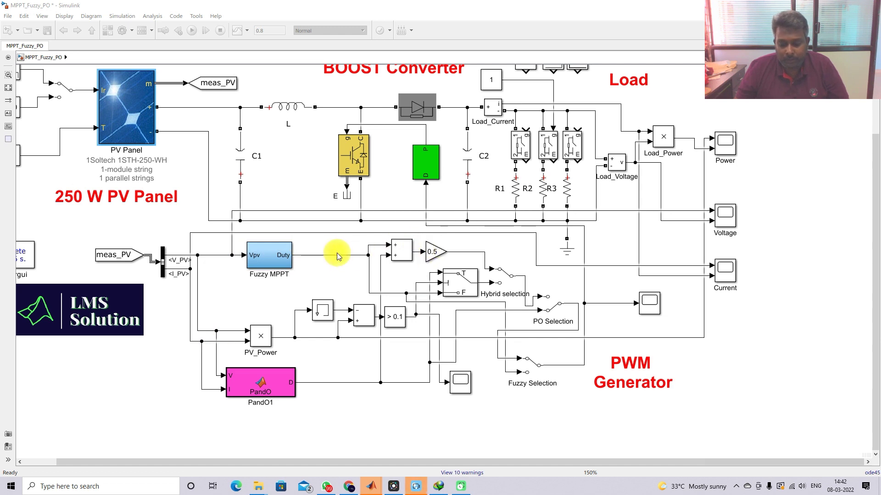
key("F8")
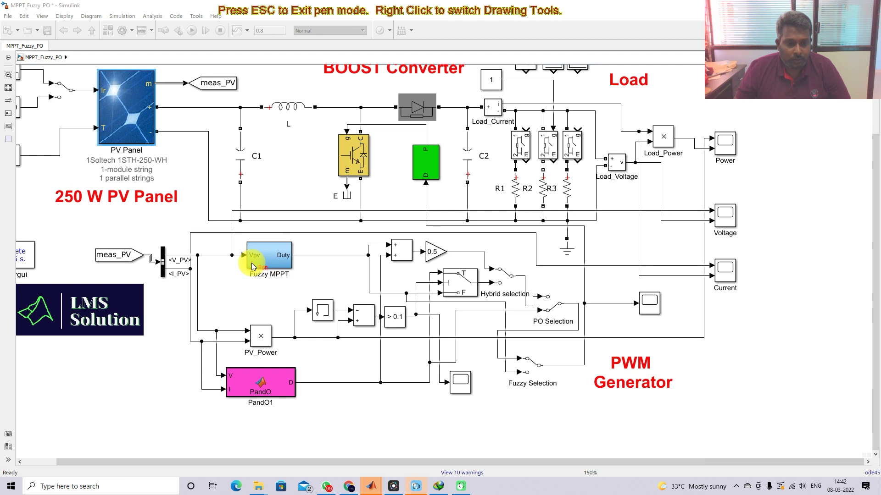
left_click_drag(178, 252, 242, 254)
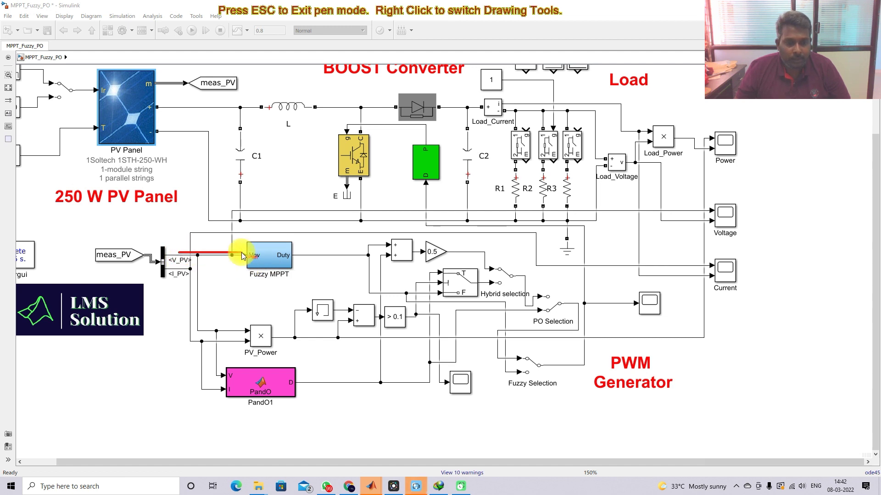
key("Escape")
Step: Open the Fuzzy MPPT subsystem and mark the Vpv and constant 30 paths into E(n), the fuzzy controller stage and its output with the screen pen
left_click(269, 258)
double_click(269, 258)
left_click(209, 91)
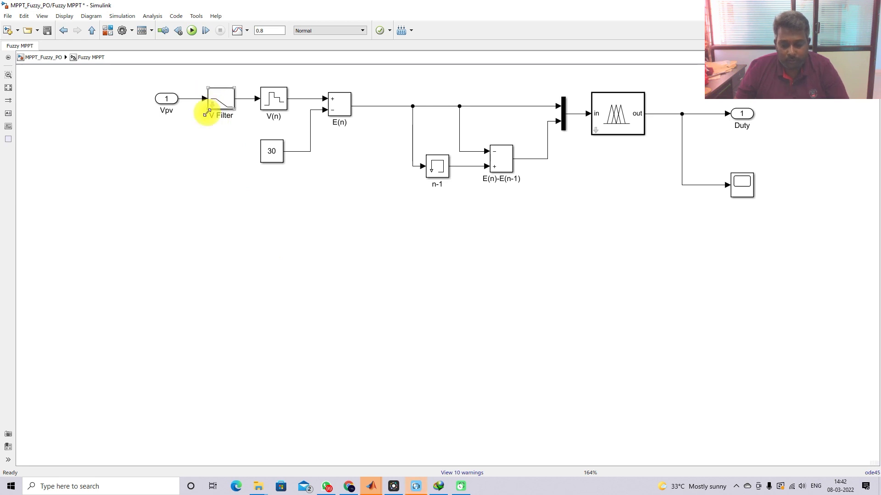
key("F9")
left_click_drag(188, 90, 316, 90)
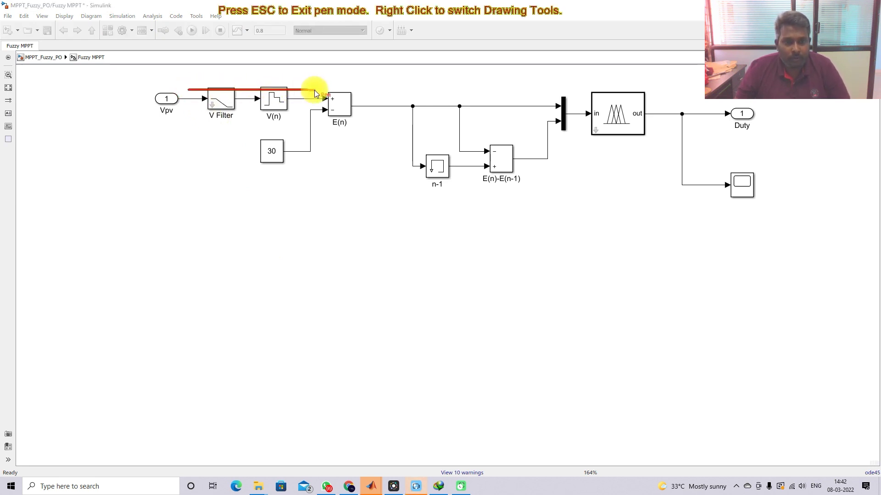
mouse_move(268, 169)
left_mouse_down()
mouse_move(315, 164)
mouse_move(324, 122)
left_mouse_up()
left_click_drag(314, 92, 323, 96)
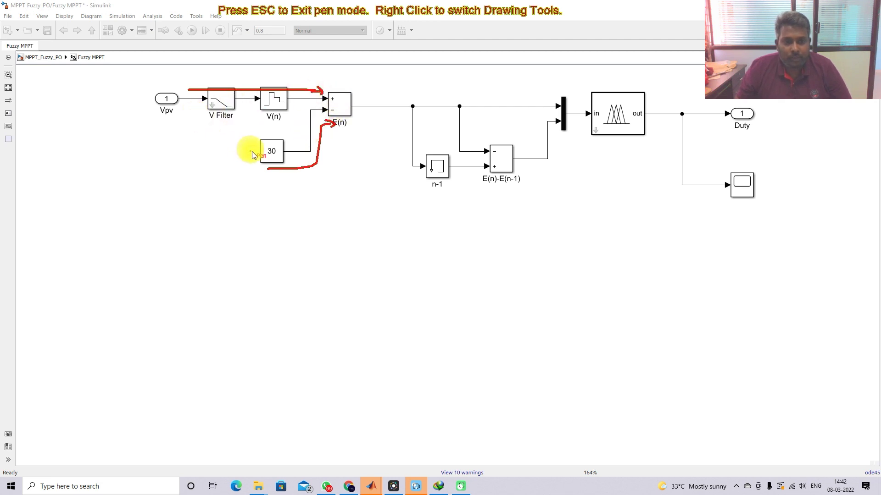
mouse_move(633, 85)
left_mouse_down()
mouse_move(425, 92)
mouse_move(378, 132)
mouse_move(422, 197)
mouse_move(614, 199)
mouse_move(665, 145)
mouse_move(647, 87)
mouse_move(622, 88)
left_mouse_up()
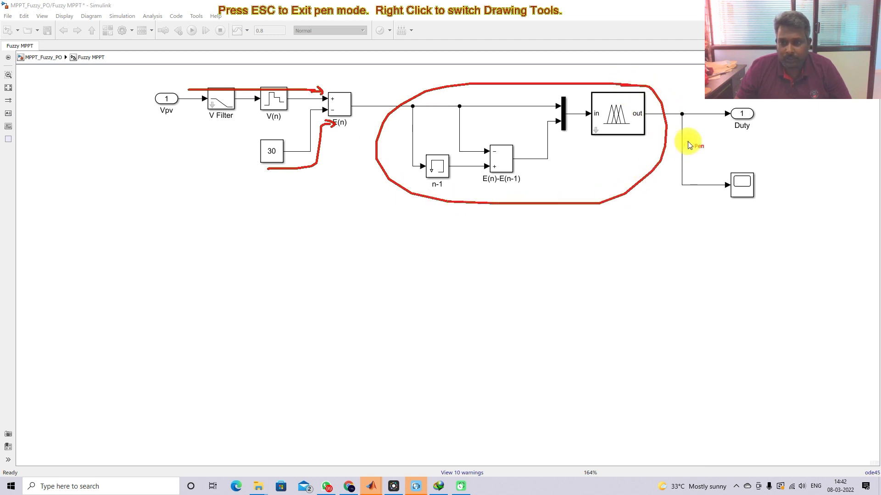
left_click_drag(688, 144, 692, 141)
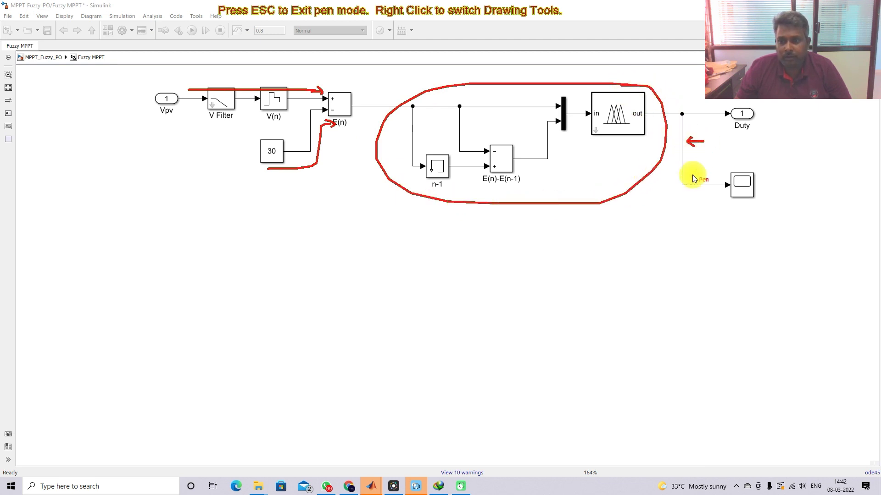
key("Escape")
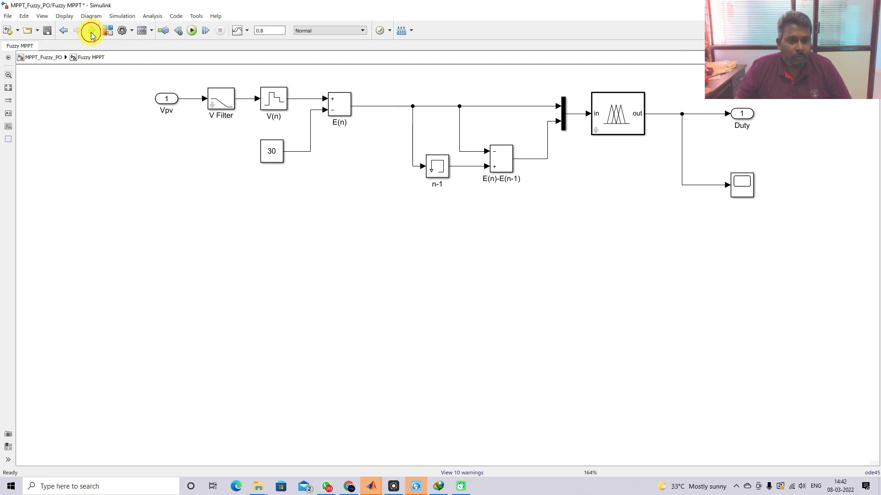
Step: Return to the top-level model and mark the V and I inputs of the PandO1 block with the screen pen, then clear the marks
left_click(92, 31)
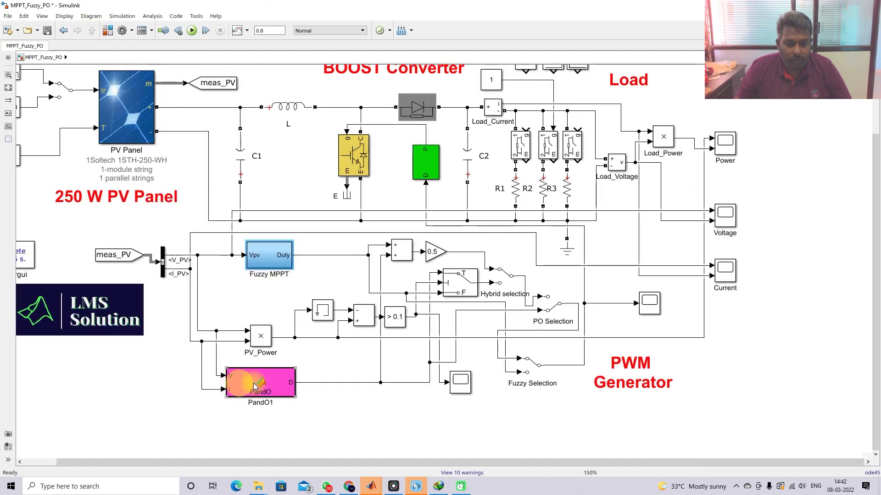
key("ctrl+shift+p")
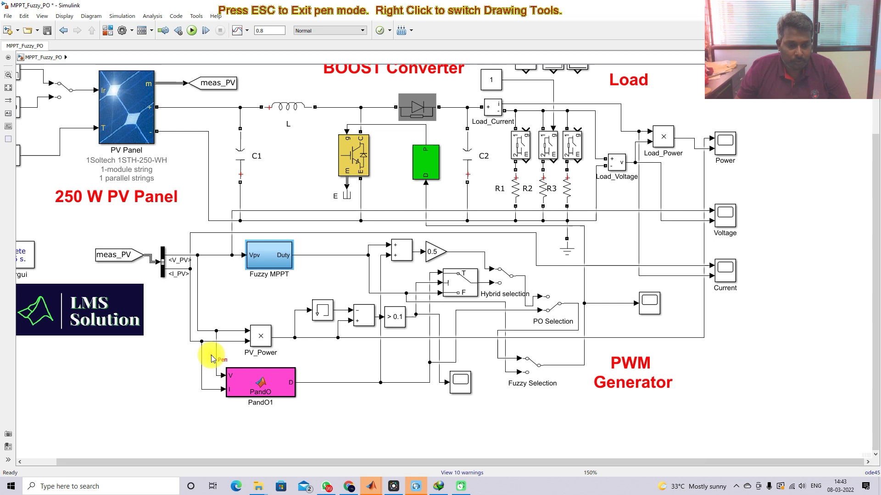
mouse_move(210, 351)
left_mouse_down()
mouse_move(210, 378)
mouse_move(225, 393)
left_mouse_up()
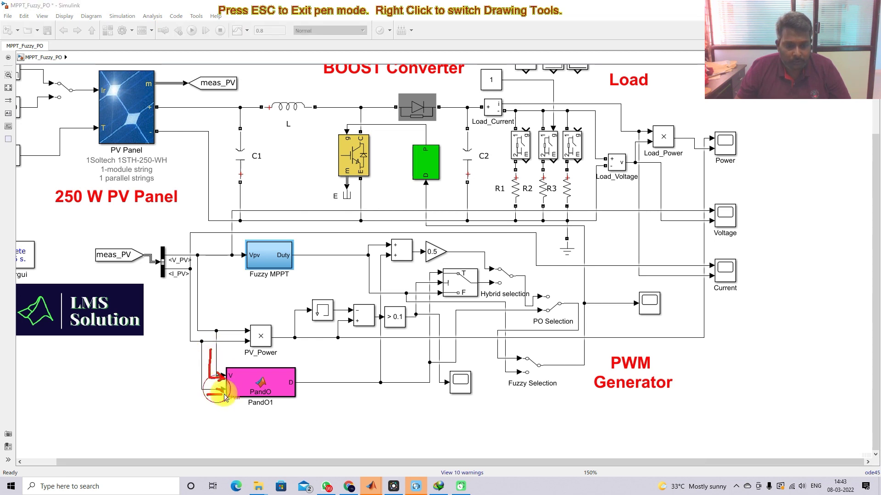
key("Escape")
Step: Open the PandO1 function code and highlight the dV calculation, the dV < 0 condition and the D = Dold - deltaD line
double_click(249, 385)
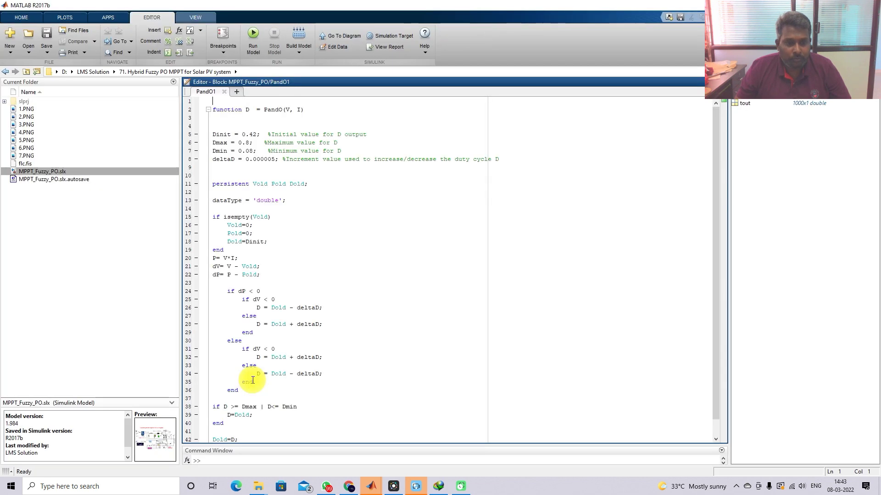
triple_click(229, 266)
left_click(234, 298)
scroll(255, 292, "down", 1)
double_click(256, 283)
key("shift+End")
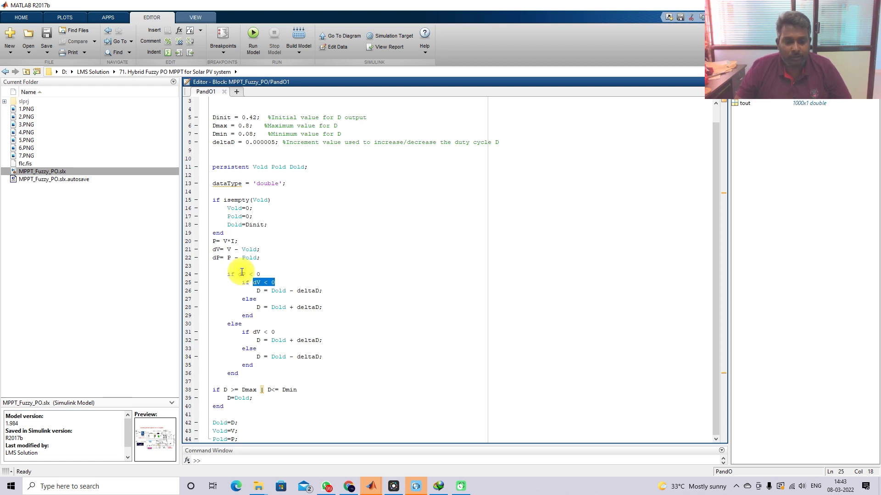
left_click_drag(257, 291, 333, 295)
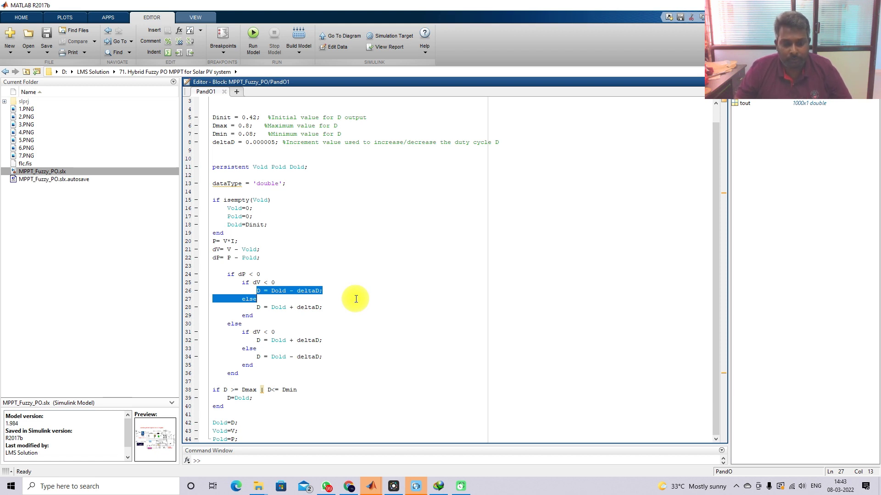
Step: Close the empty Figure 1 and mark the Fuzzy and PandO duty outputs, their sum block and the 0.5 gain with the screen pen, then clear the marks
left_click(371, 486)
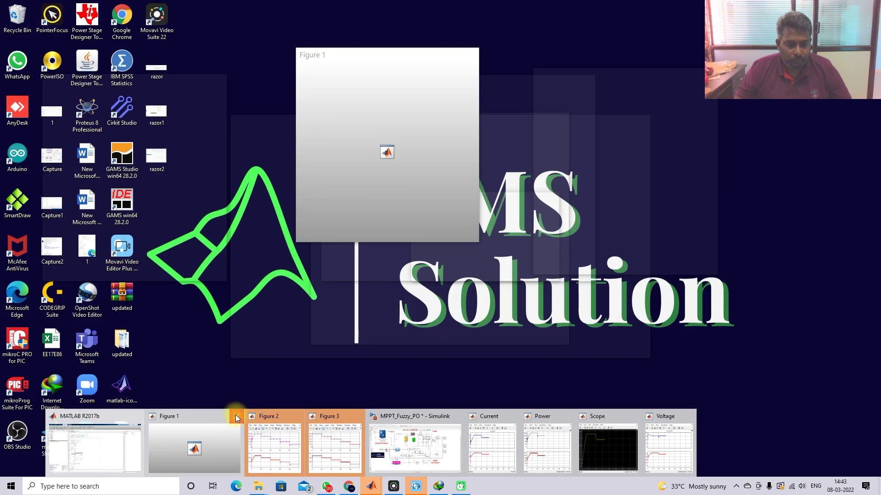
left_click(236, 416)
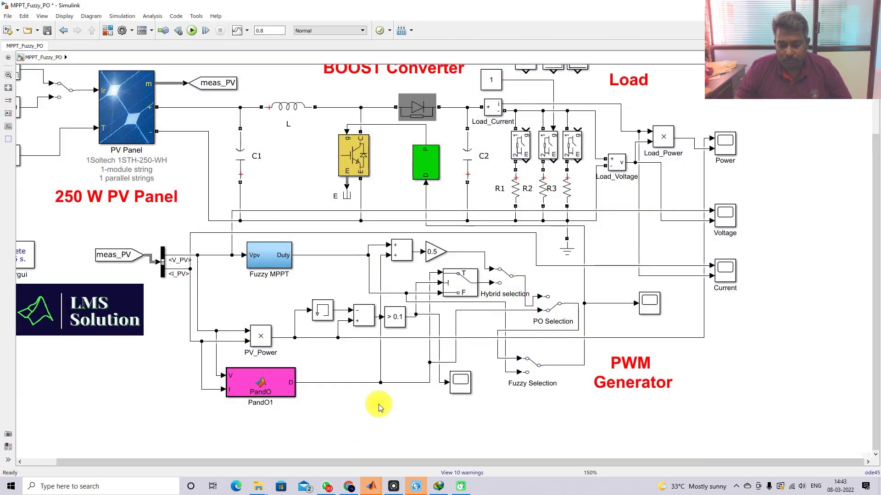
key("F9")
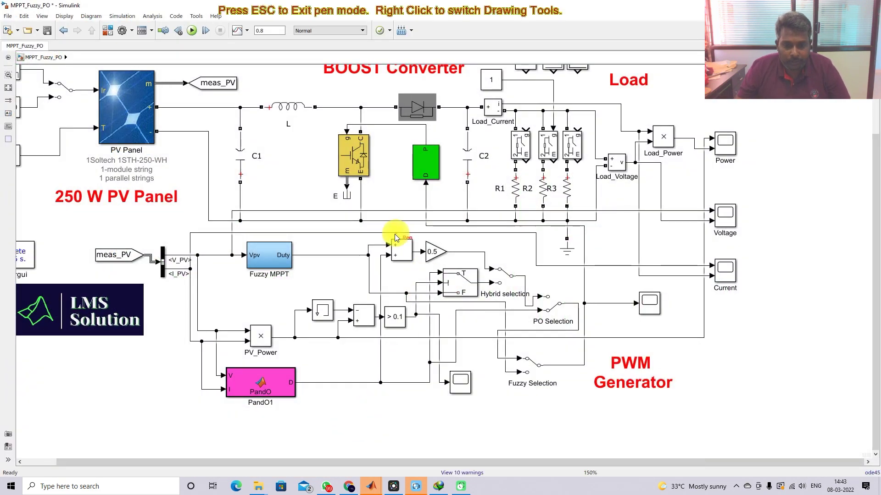
left_click_drag(294, 253, 324, 253)
left_click_drag(300, 378, 335, 380)
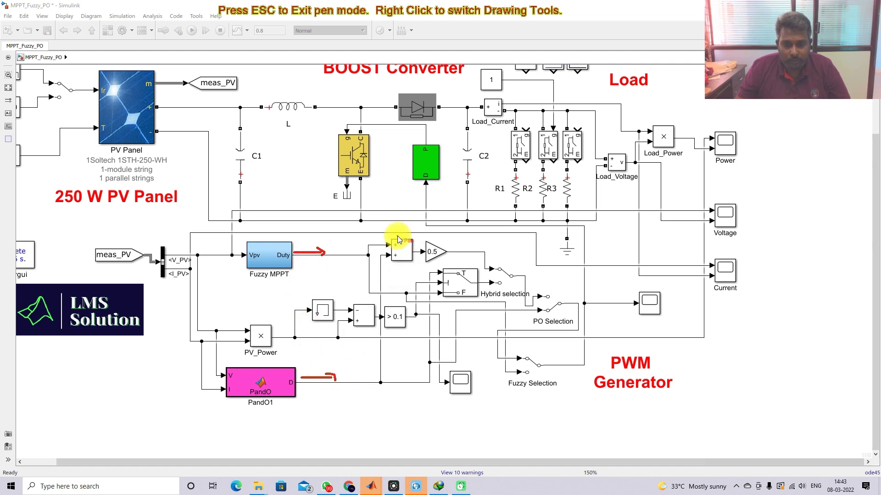
mouse_move(397, 237)
left_mouse_down()
mouse_move(377, 237)
mouse_move(376, 268)
mouse_move(401, 273)
mouse_move(420, 259)
mouse_move(413, 238)
left_mouse_up()
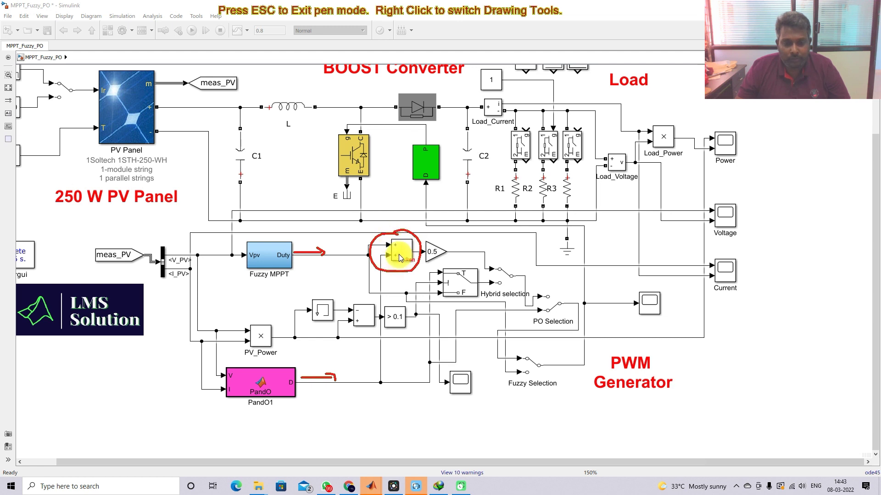
mouse_move(399, 283)
left_mouse_down()
mouse_move(399, 262)
mouse_move(404, 269)
left_mouse_up()
mouse_move(460, 240)
left_mouse_down()
mouse_move(444, 247)
mouse_move(454, 251)
left_mouse_up()
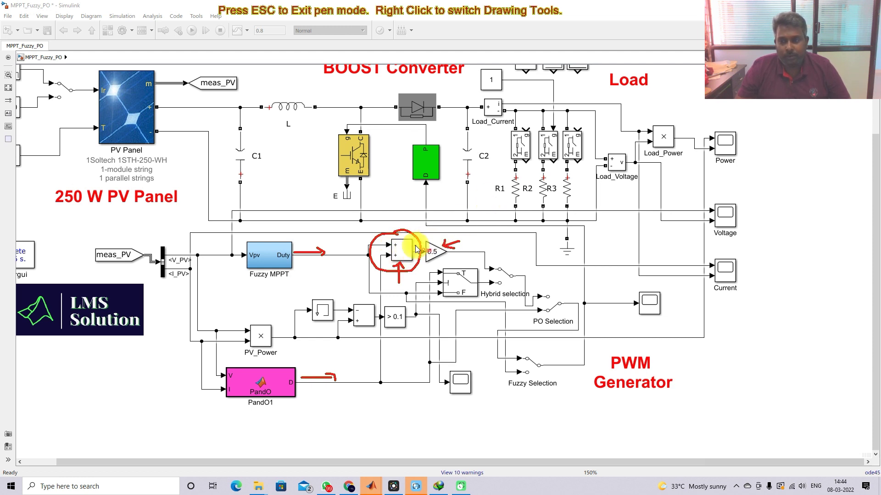
key("Escape")
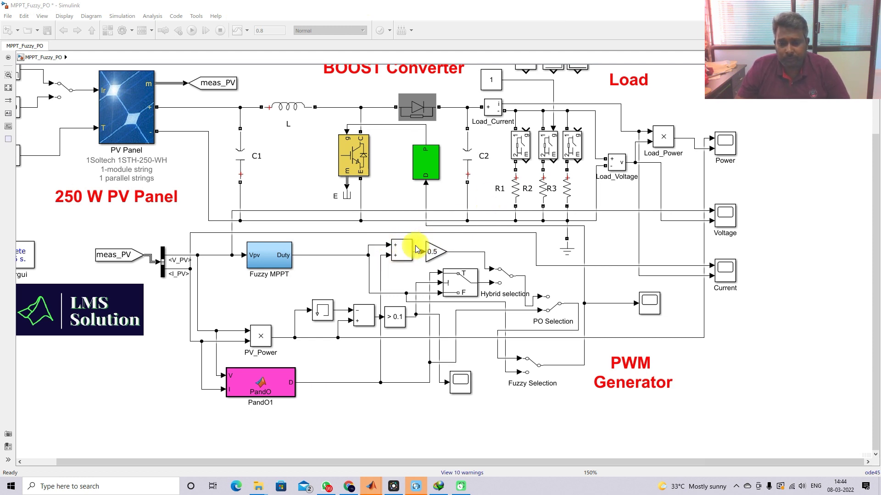
Step: Point out the Hybrid, PO and Fuzzy selection switches and mark the 0.5 gain's output into the hybrid switch with the screen pen, then clear it
left_click(506, 275)
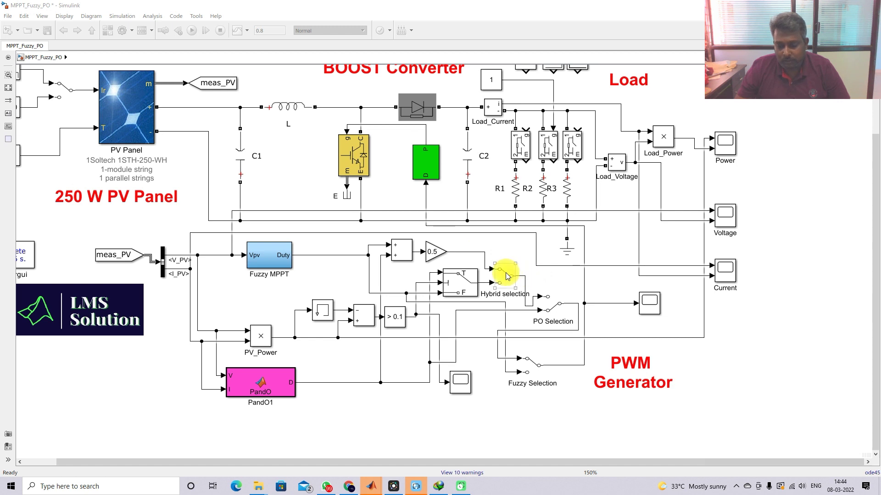
double_click(505, 280)
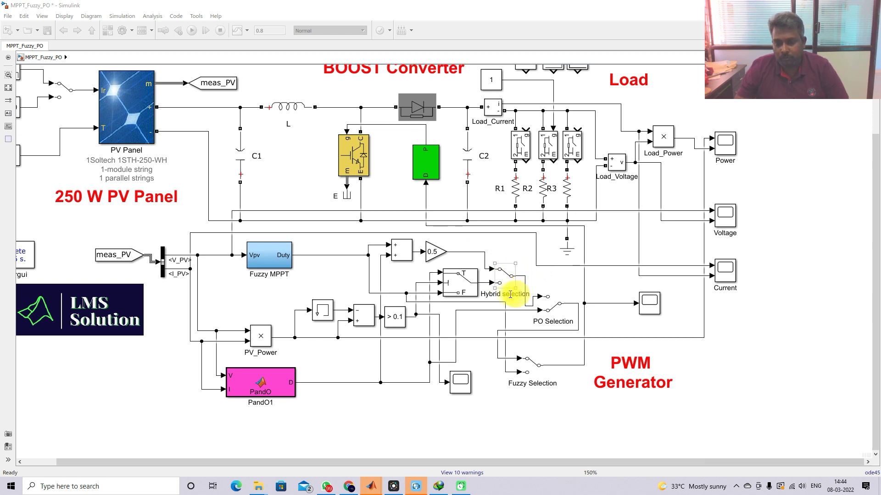
left_click(546, 305)
left_click(526, 363)
left_click(502, 279)
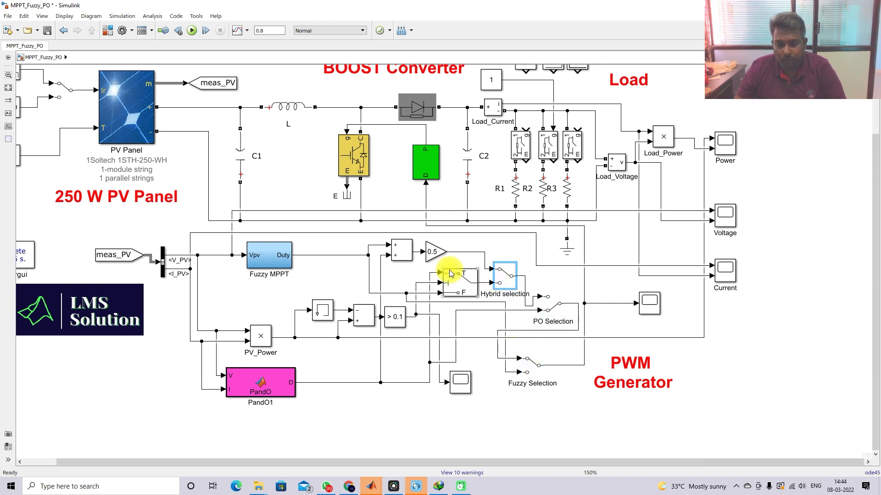
key("ctrl+F9")
left_click_drag(436, 240, 491, 251)
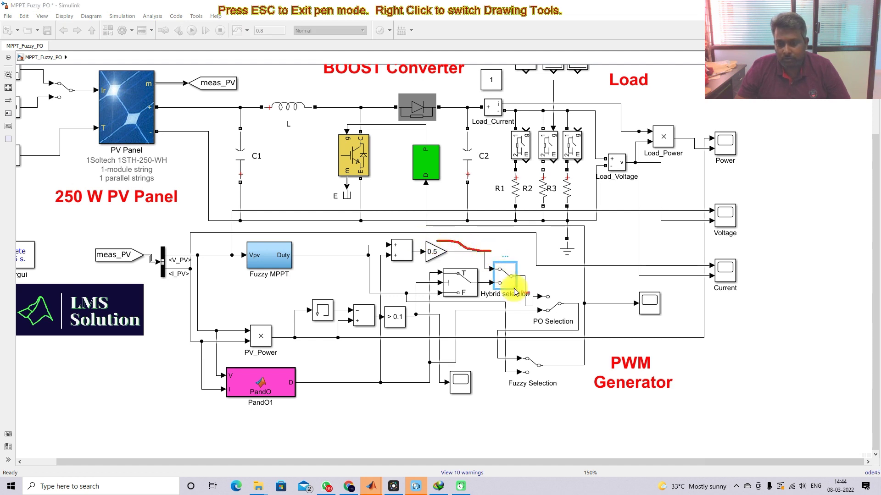
key("Escape")
Step: Switch PO Selection to the hybrid input, trace the duty path from the 0.5 gain to the boost converter's switch with the screen pen, then clear it
left_click(551, 306)
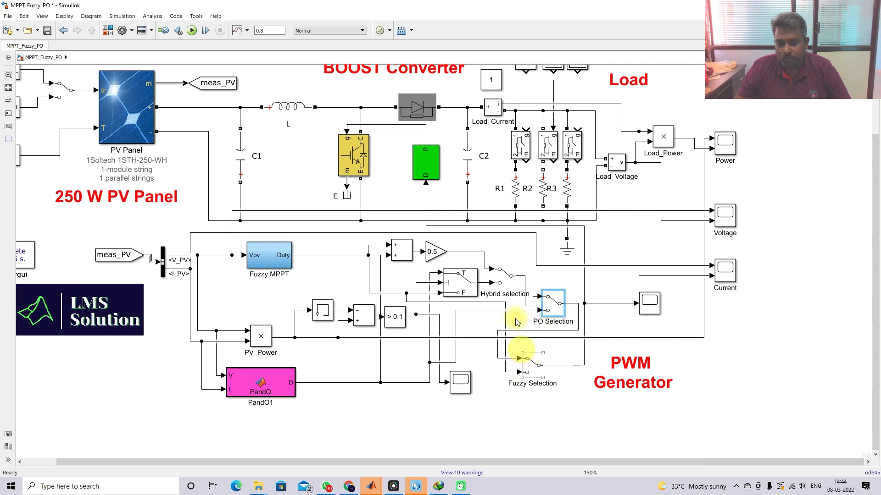
key("F12")
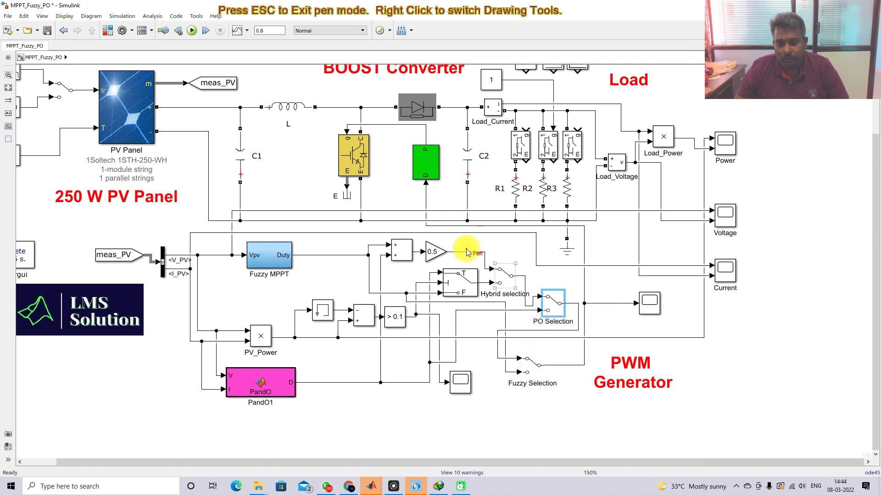
mouse_move(455, 249)
left_mouse_down()
mouse_move(548, 298)
mouse_move(545, 320)
mouse_move(524, 345)
mouse_move(526, 358)
mouse_move(543, 366)
left_mouse_up()
mouse_move(587, 290)
left_mouse_down()
mouse_move(575, 238)
mouse_move(553, 220)
mouse_move(462, 233)
mouse_move(434, 219)
mouse_move(429, 189)
left_mouse_up()
mouse_move(425, 136)
left_mouse_down()
mouse_move(402, 123)
mouse_move(358, 133)
left_mouse_up()
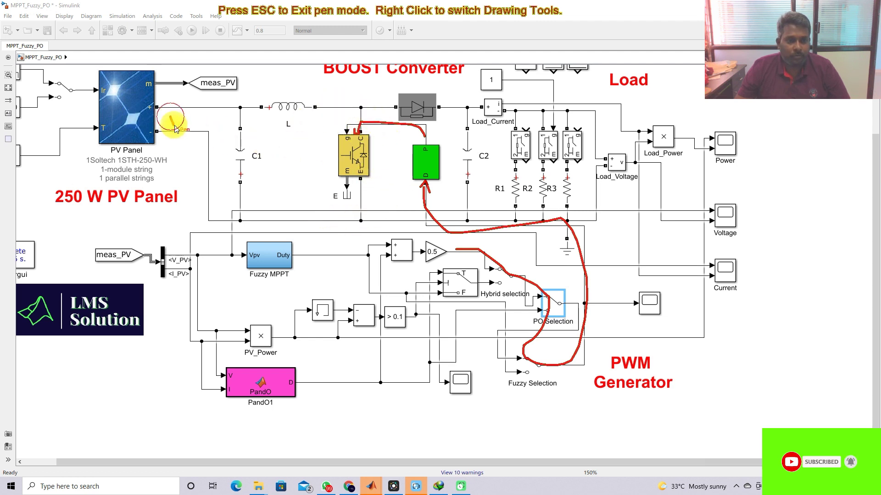
left_click_drag(169, 118, 210, 108)
key("Escape")
left_click(435, 251)
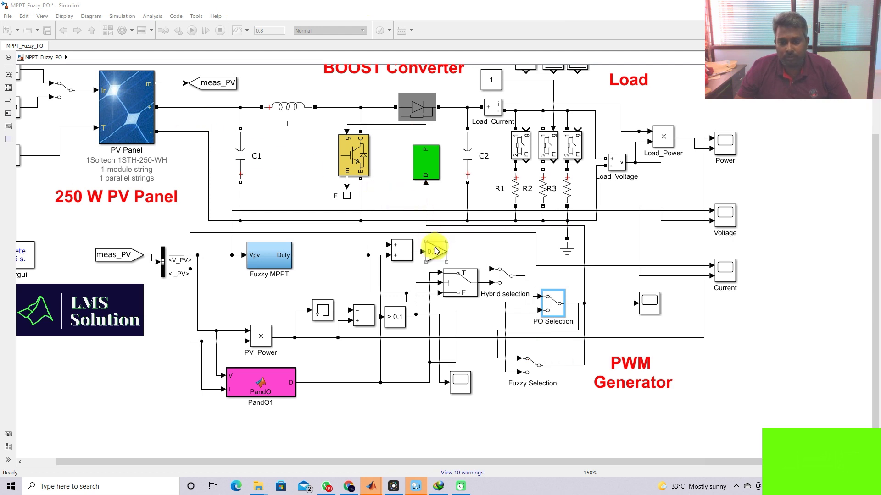
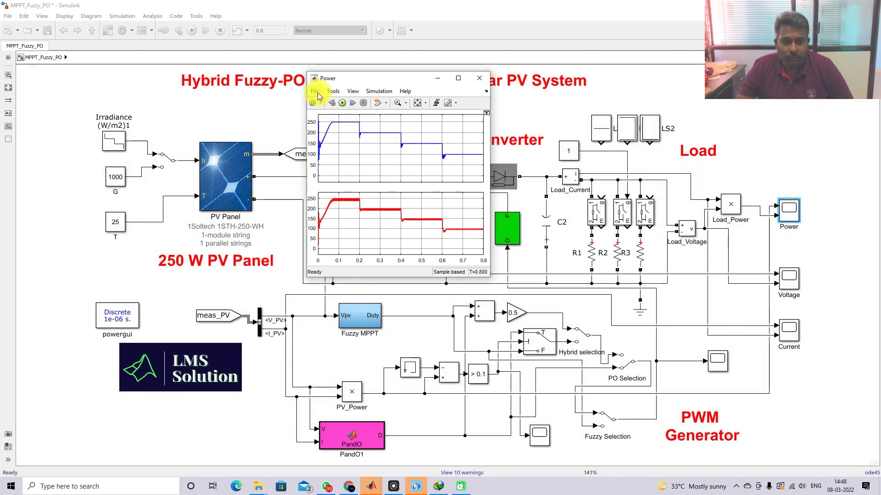
Step: Print the Power scope to a new figure and place Figure 1 and Figure 4 side by side
left_click(317, 95)
left_click(342, 154)
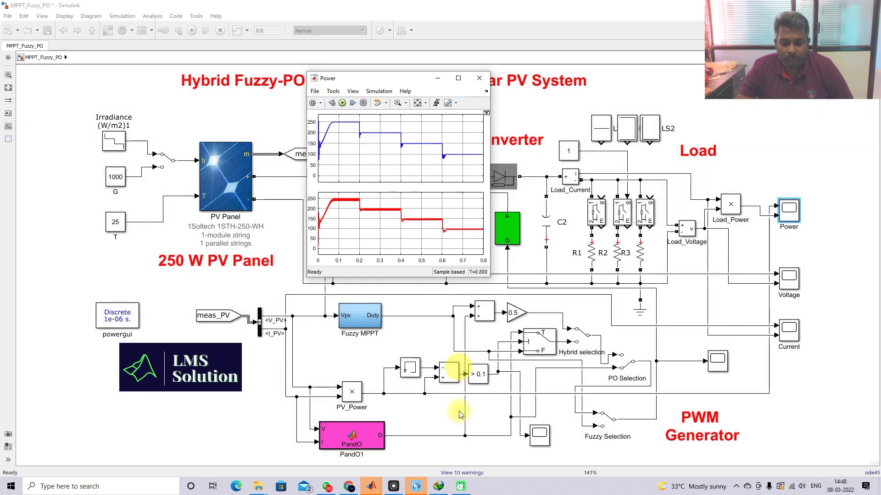
mouse_move(371, 486)
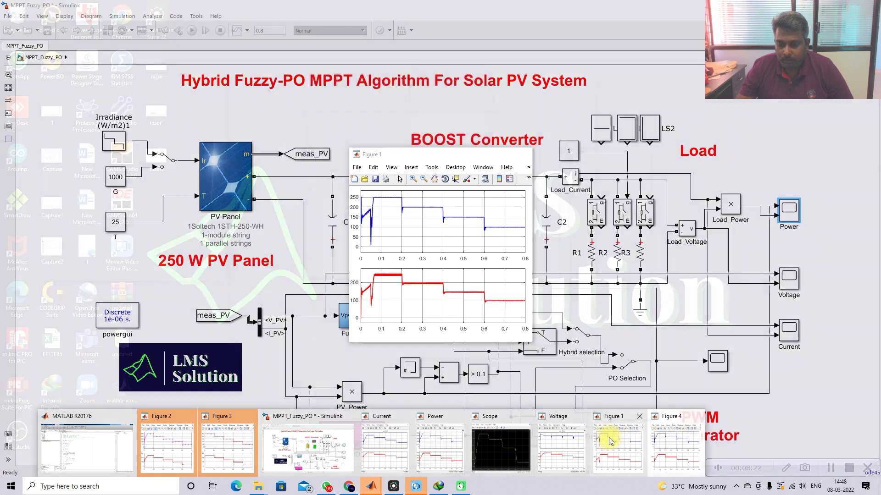
left_click(609, 437)
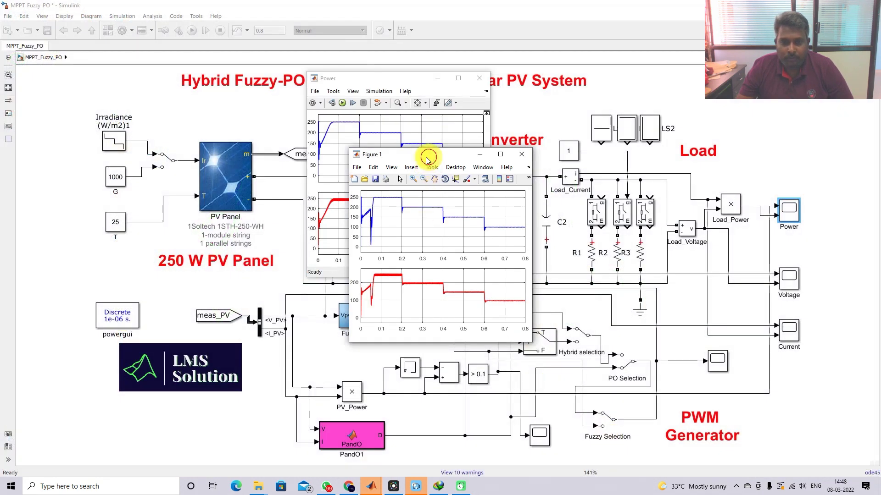
left_click_drag(427, 159, 256, 149)
left_click_drag(423, 154, 455, 149)
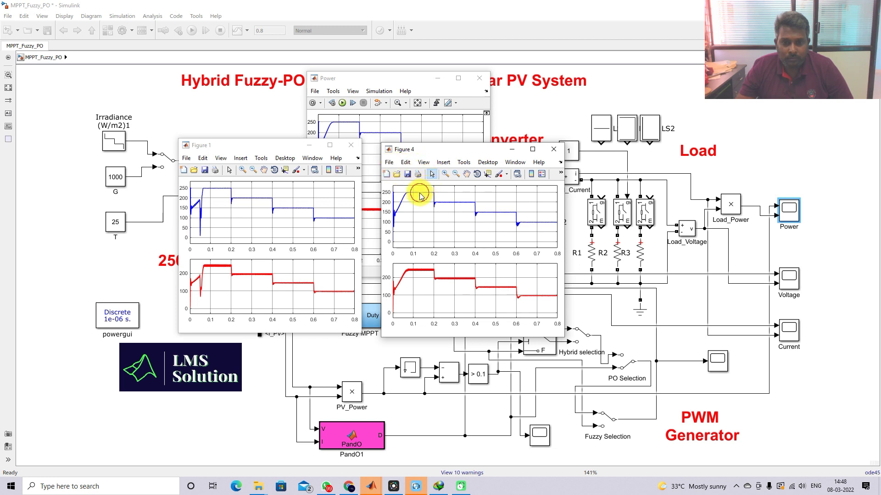
Step: Change the upper power curve in Figure 4 to magenta
right_click(420, 194)
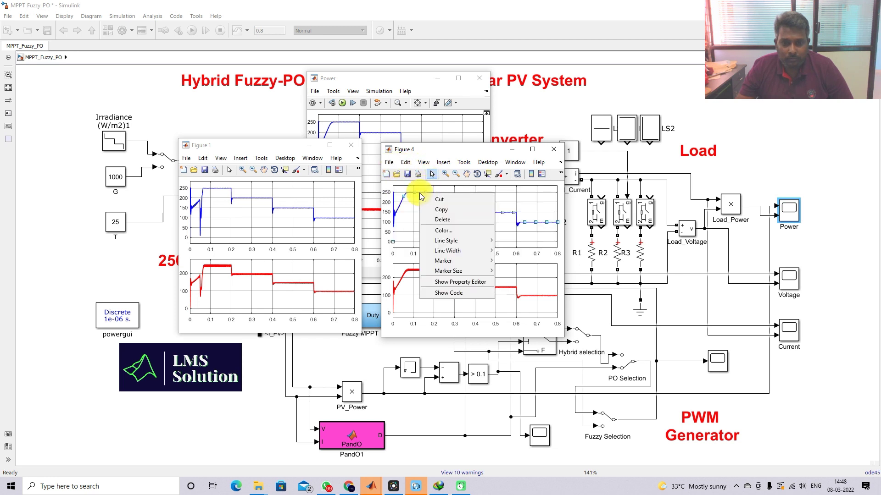
left_click(447, 234)
left_click(445, 210)
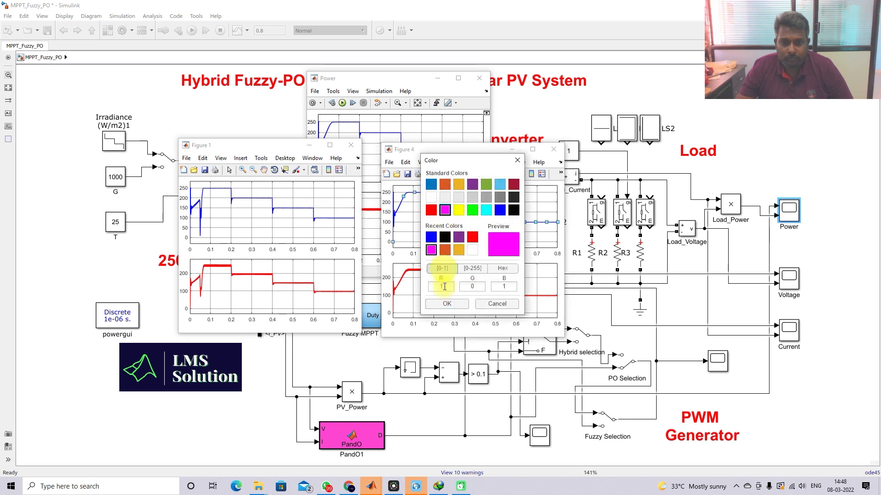
left_click(447, 304)
Step: Copy the magenta power curve from Figure 4 into the upper axes of Figure 1, then close Figure 4
left_click(229, 170)
left_click(414, 191)
right_click(416, 193)
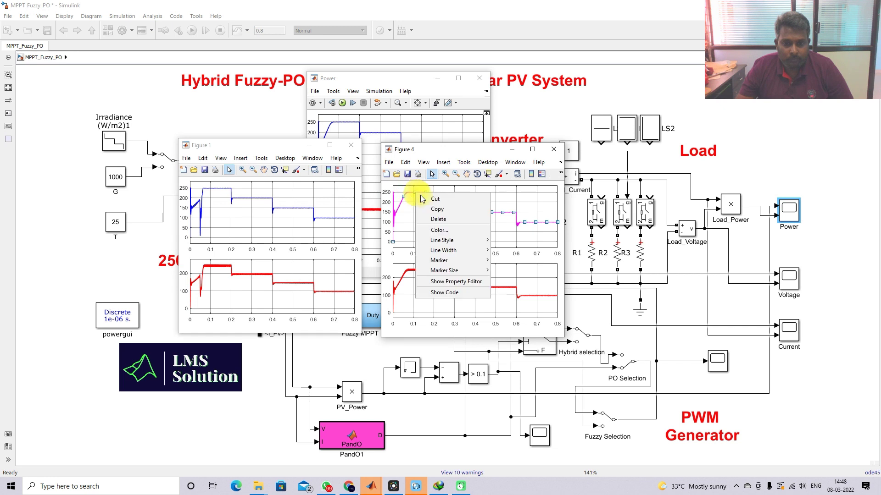
left_click(385, 204)
left_click(241, 185)
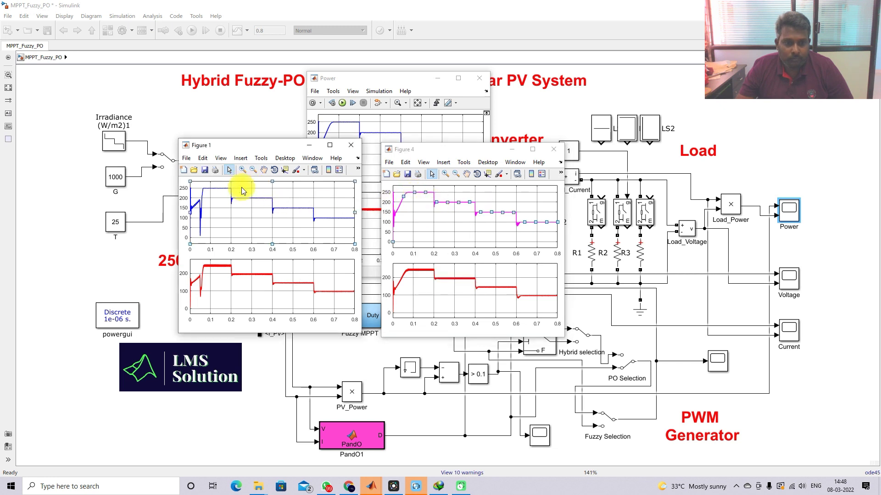
right_click(243, 190)
left_click(263, 227)
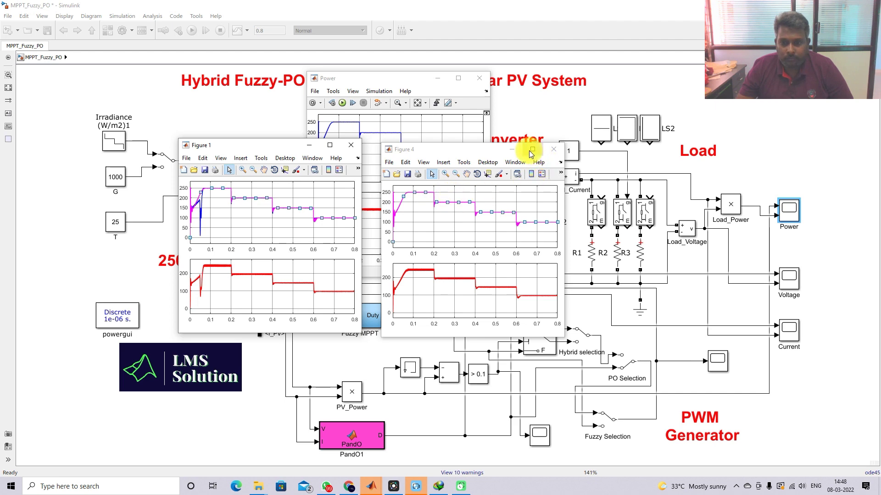
left_click(558, 153)
Step: Switch Fuzzy Selection to its second input, open the Power scope and run the simulation
left_click(582, 388)
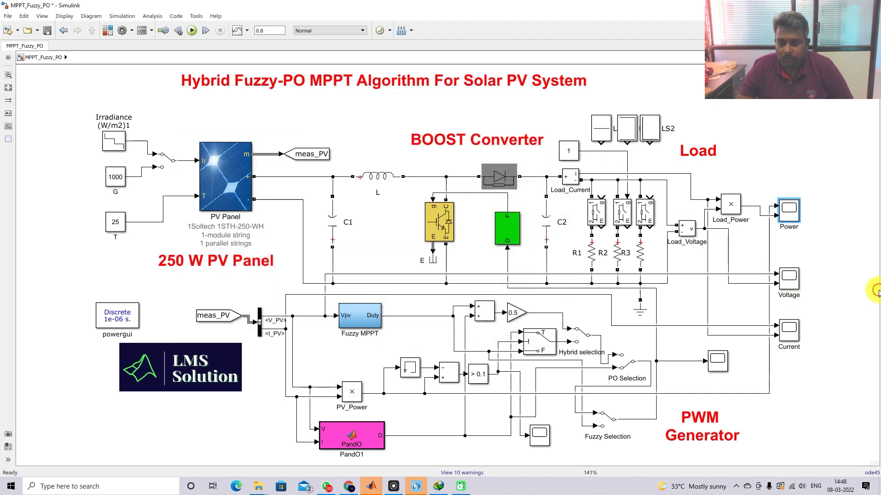
left_click(600, 423)
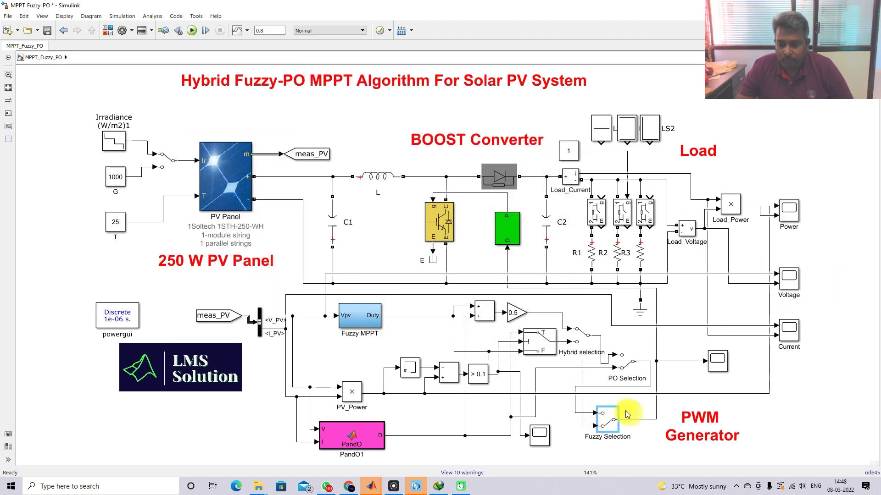
left_click(789, 215)
double_click(788, 215)
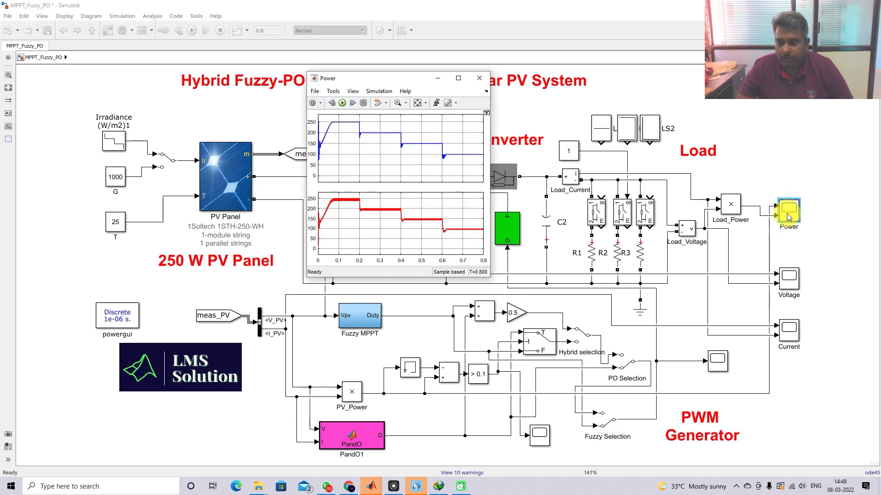
left_click(342, 104)
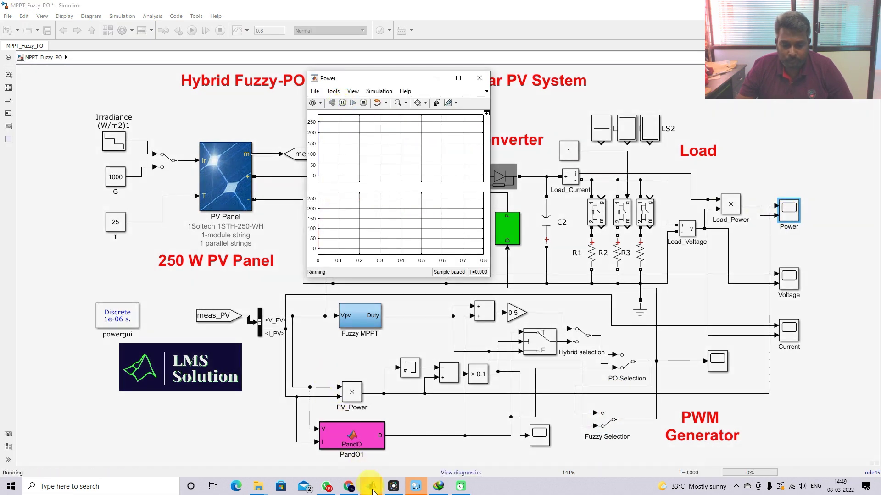
Step: Close Figure 2 and Figure 3, then bring up Figure 1 and place the Power scope beside it
mouse_move(372, 490)
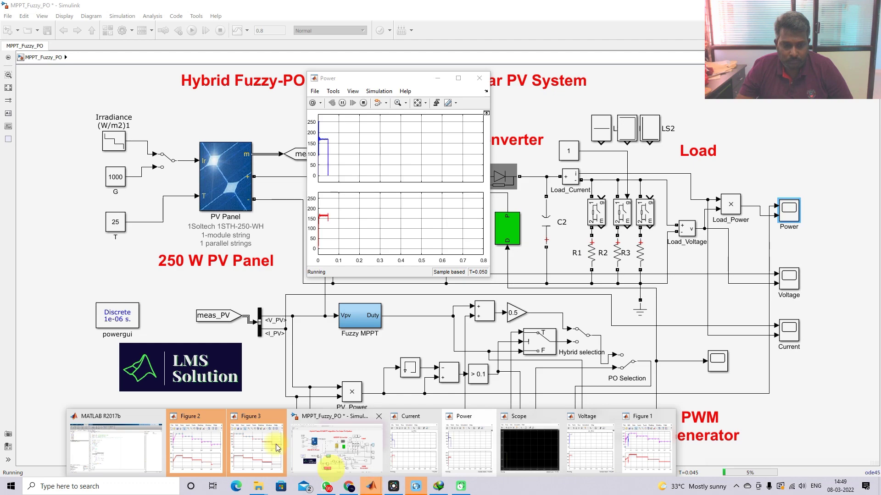
left_click(279, 416)
left_click(251, 419)
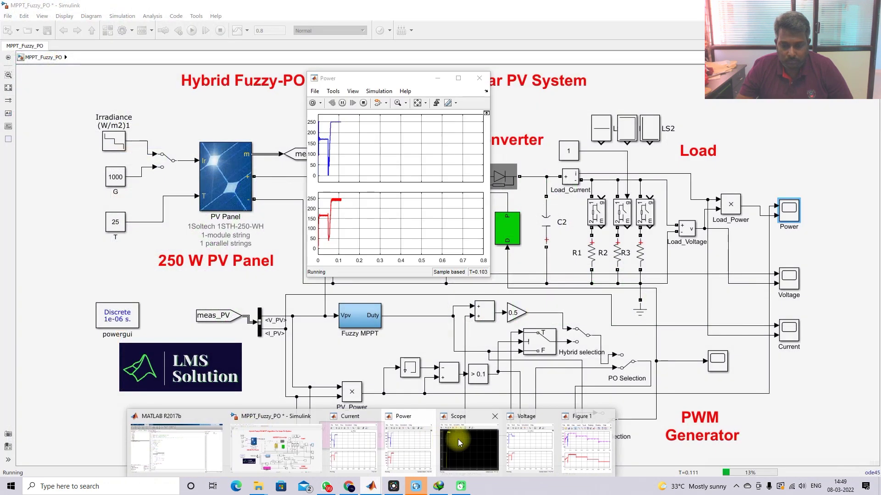
left_click(568, 438)
left_click_drag(376, 83, 454, 81)
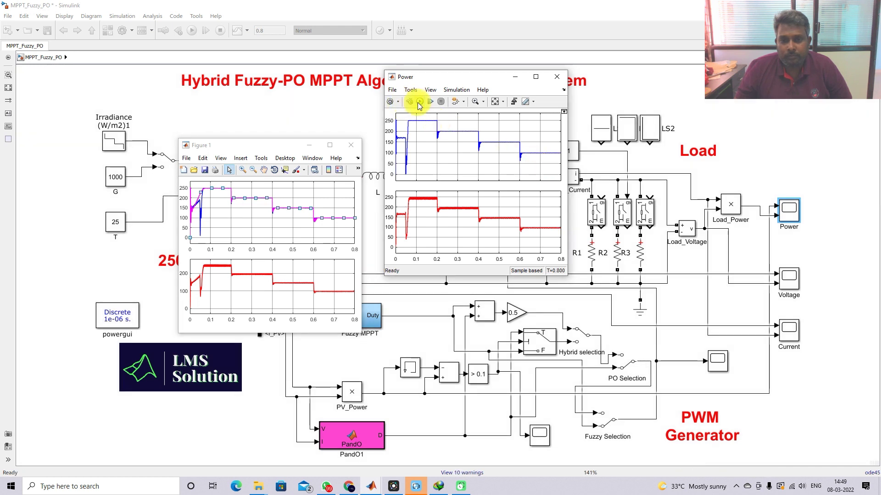
Step: Print the Power scope to a new figure and change its upper power curve to red
left_click(392, 89)
left_click(415, 155)
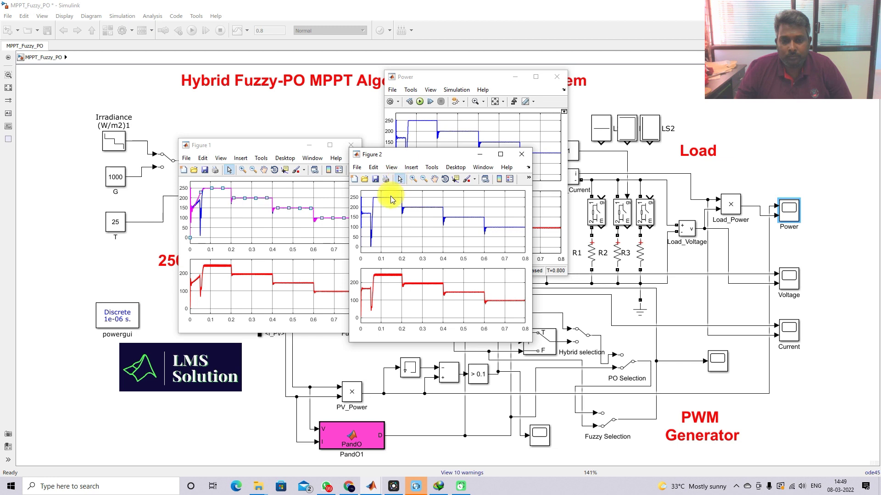
right_click(391, 202)
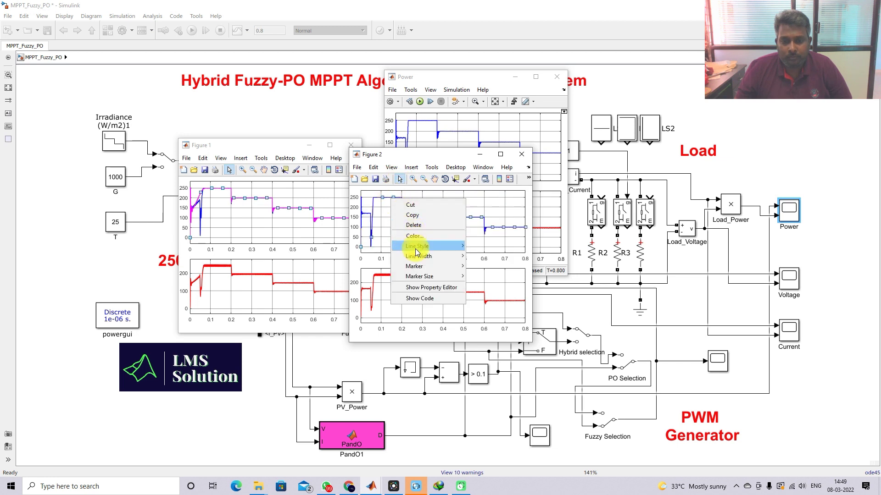
left_click(416, 236)
left_click(400, 216)
left_click(419, 307)
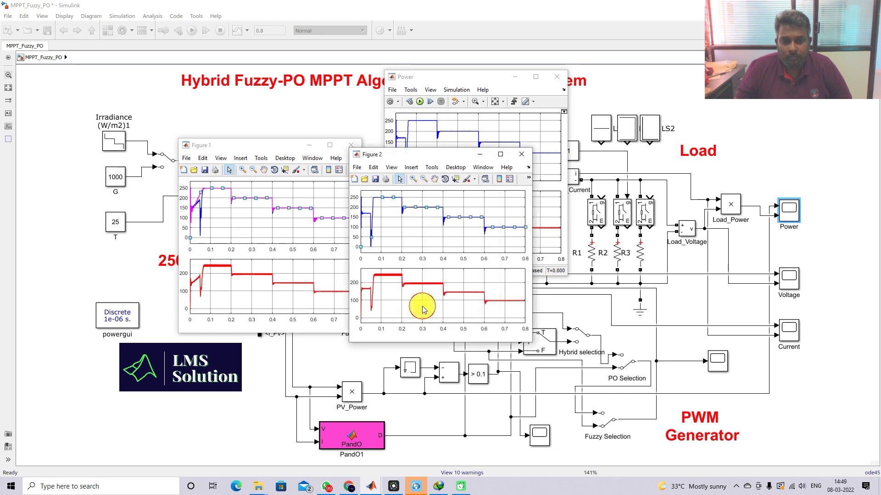
Step: Copy the red power curve from Figure 2 into the upper axes of Figure 1 and maximize Figure 1
right_click(405, 208)
left_click(403, 220)
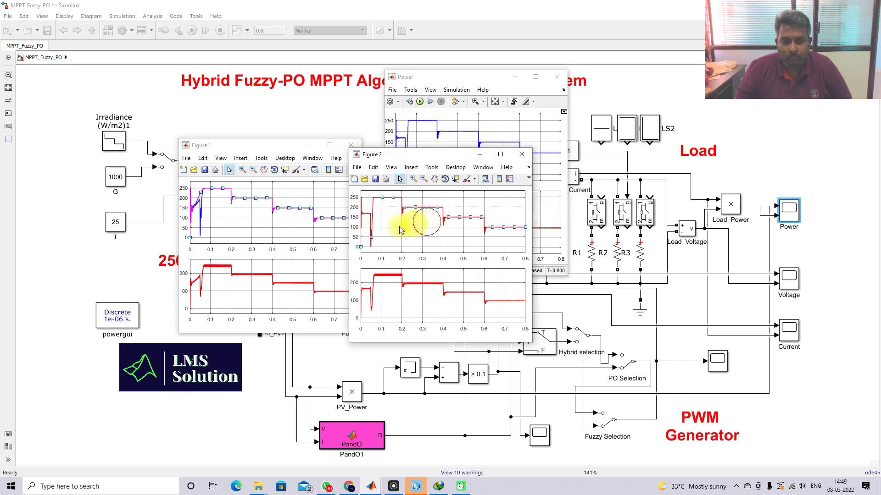
left_click(263, 222)
right_click(244, 218)
left_click(265, 252)
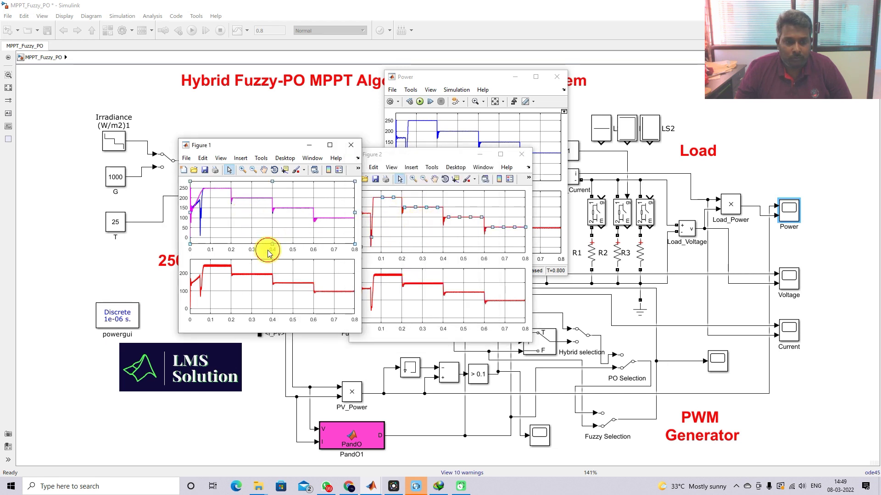
left_click(332, 145)
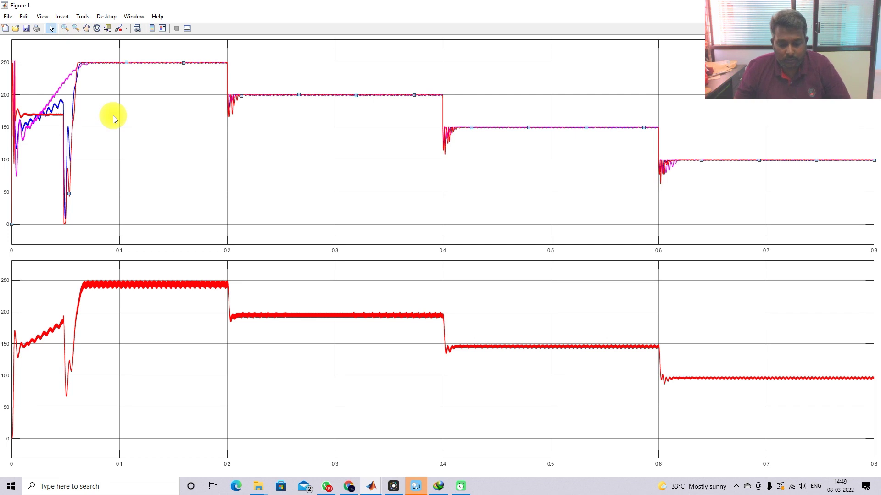
Step: Point out the blue and red power curves within the first 0.05 s using the screen pen, then clear the marks
key("F11")
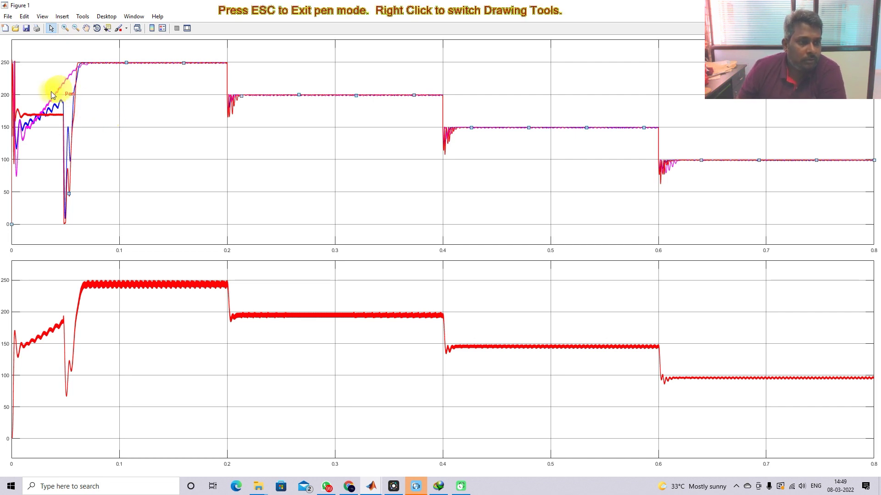
mouse_move(64, 100)
left_mouse_down()
mouse_move(105, 101)
mouse_move(66, 104)
left_mouse_up()
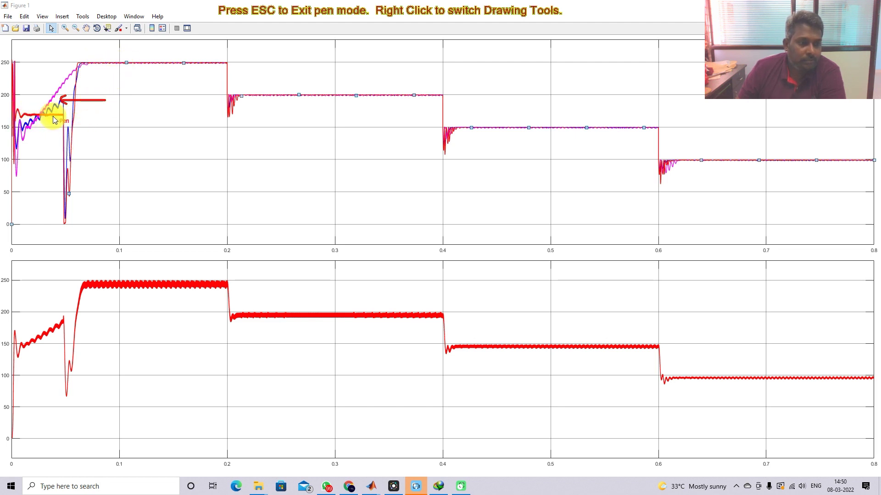
left_click_drag(19, 117, 61, 114)
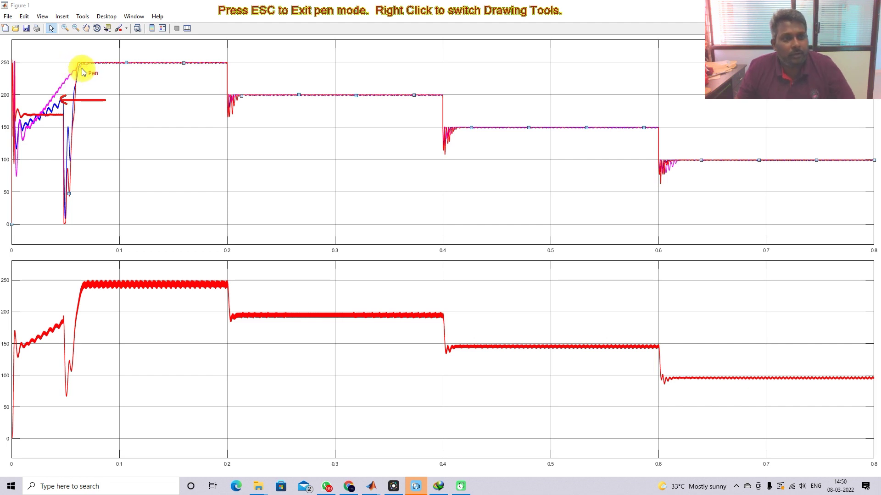
key("Escape")
Step: Examine the rise of the three upper power curves around 0.06 s and restore the full plot
left_click(66, 29)
left_click_drag(89, 70, 68, 56)
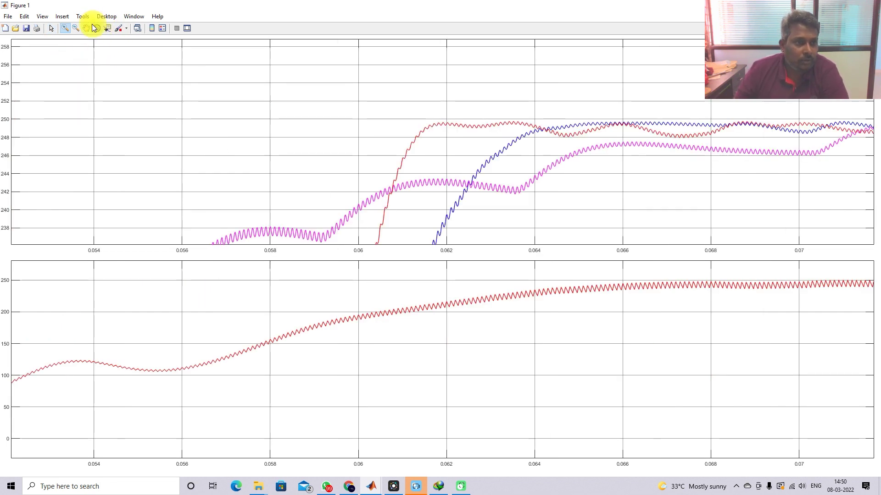
left_click(76, 28)
left_click(92, 76)
left_click(92, 77)
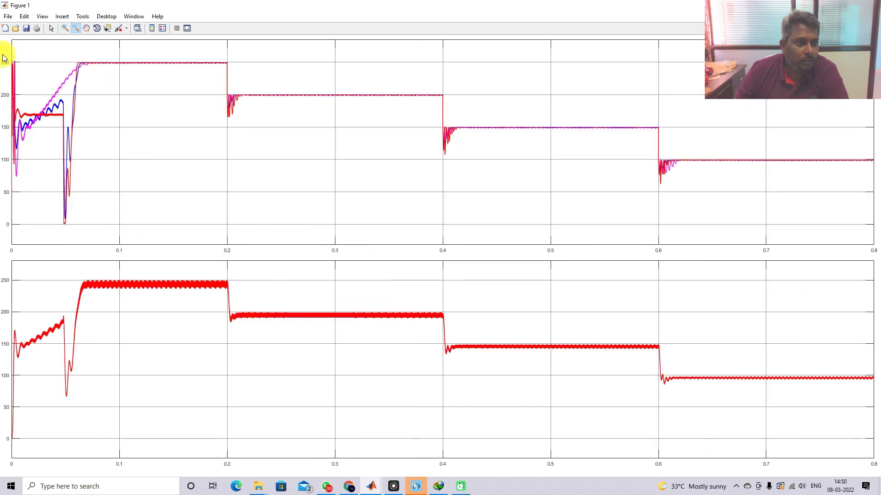
Step: Compare the ripple of the three power curves near 0.143 s, marking the blue curve with a pen arrow, and restore the full plot
left_click(65, 28)
left_click_drag(181, 75, 156, 56)
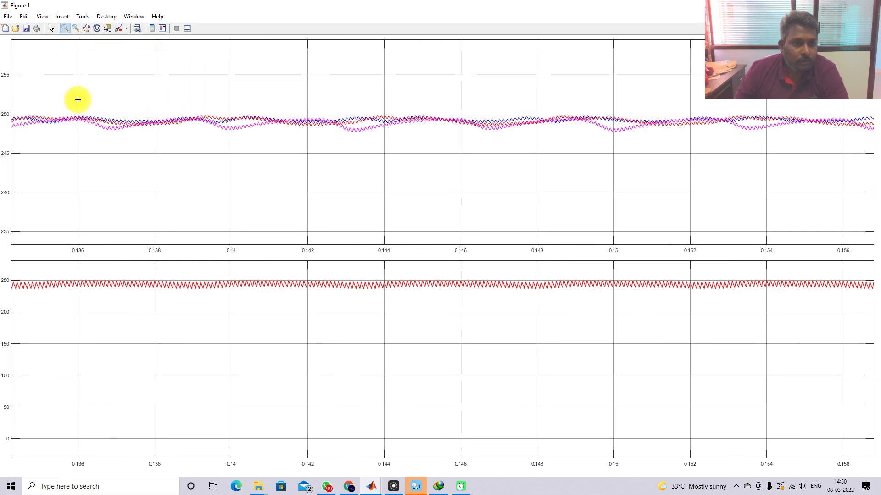
left_click_drag(300, 94, 398, 160)
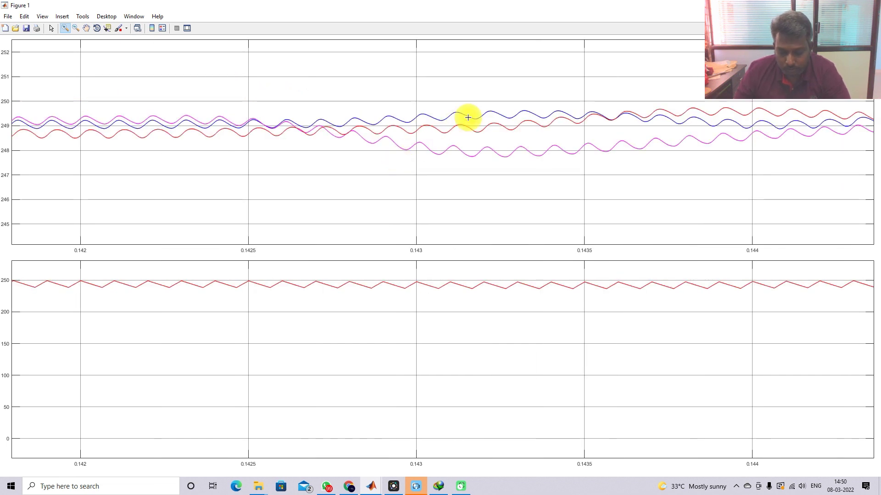
key("F9")
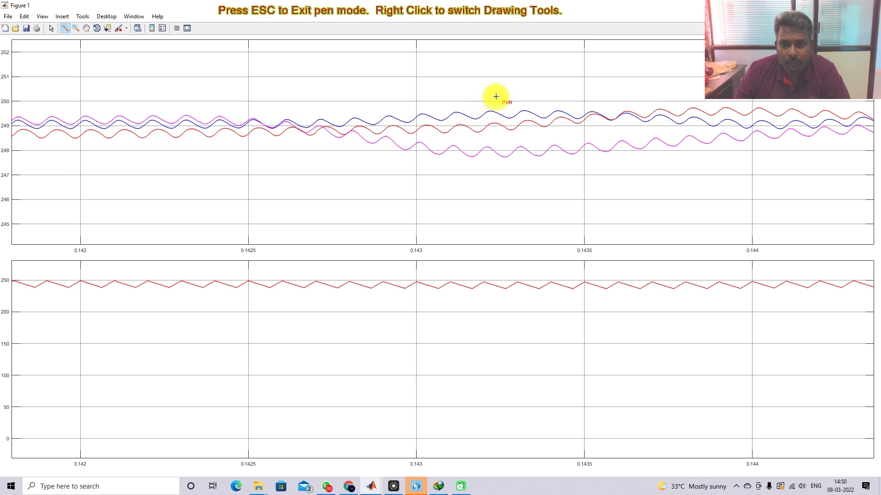
left_click_drag(488, 103, 505, 104)
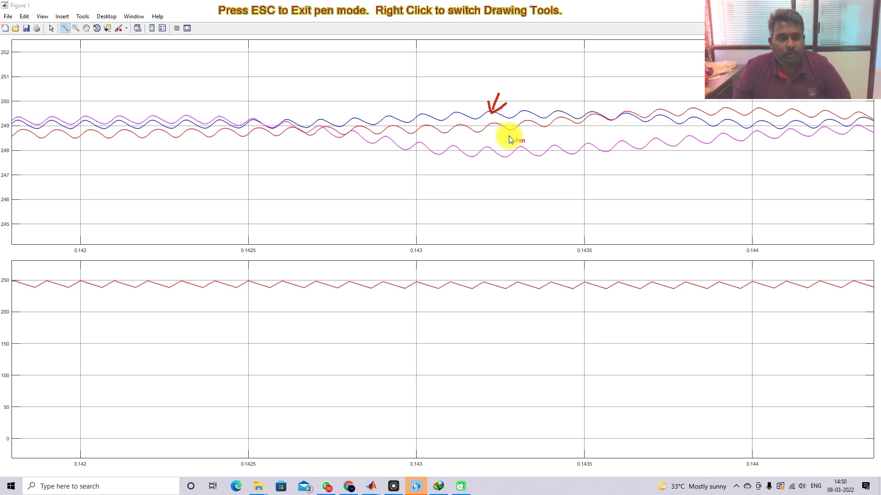
key("Escape")
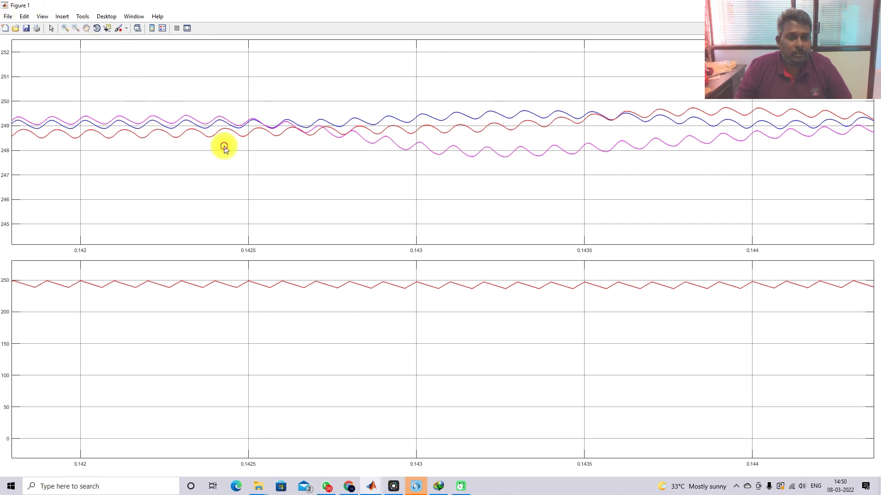
left_click(76, 26)
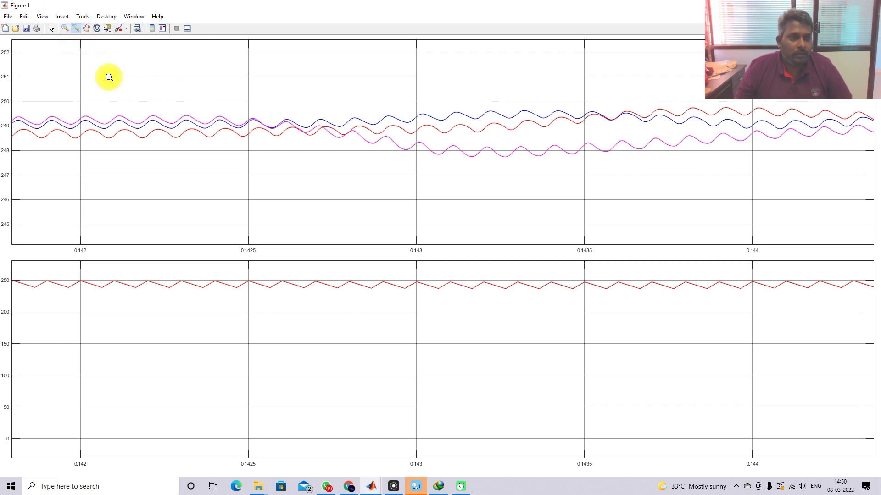
double_click(108, 76)
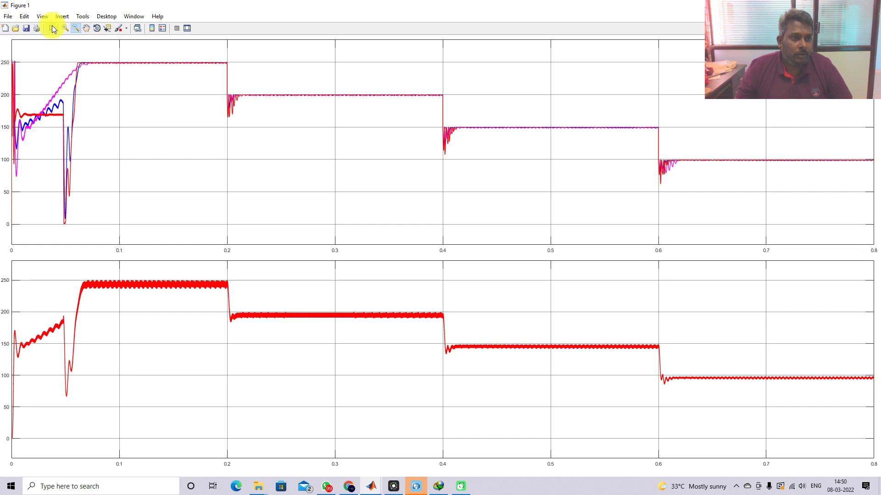
Step: Compare the power curves' oscillations just after 0.2 s, marking the red and magenta dips with pen arrows, and restore the full plot
left_click(65, 28)
left_click_drag(261, 134, 210, 73)
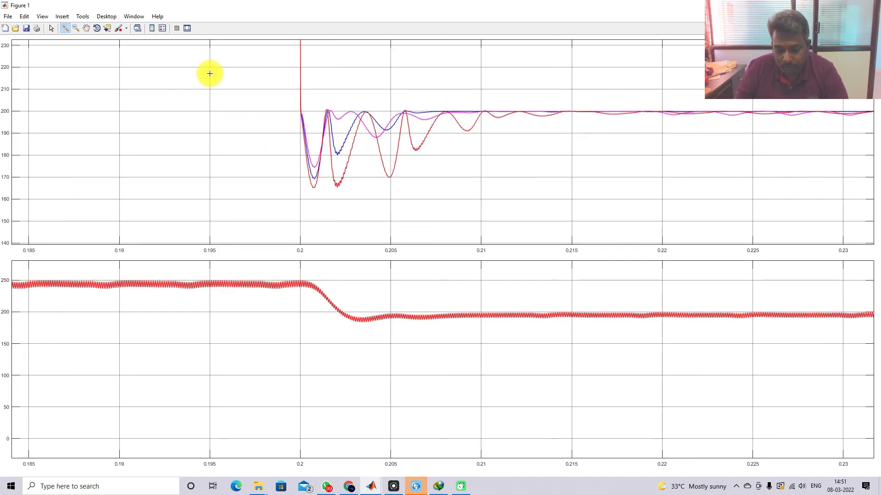
key("F8")
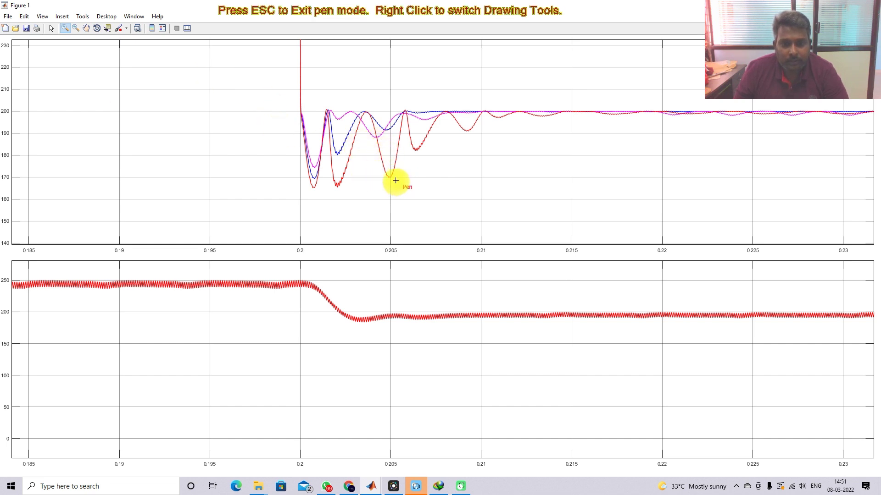
mouse_move(392, 180)
left_mouse_down()
mouse_move(395, 193)
mouse_move(401, 189)
left_mouse_up()
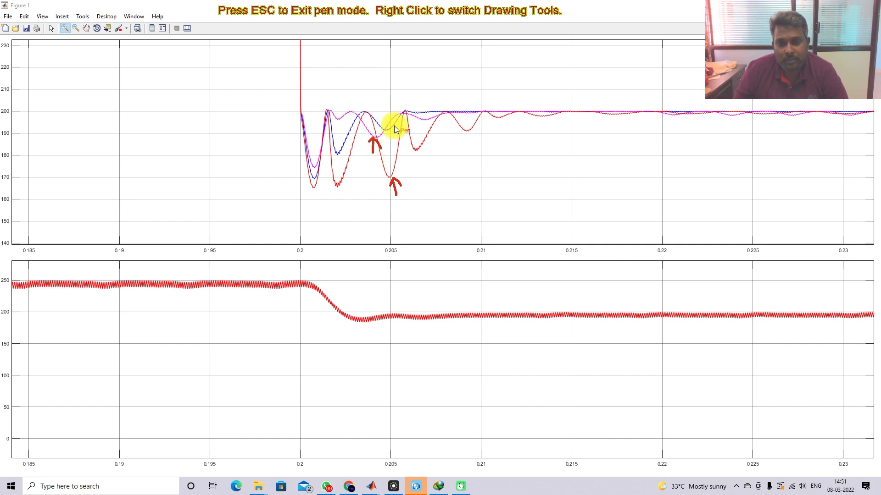
key("Escape")
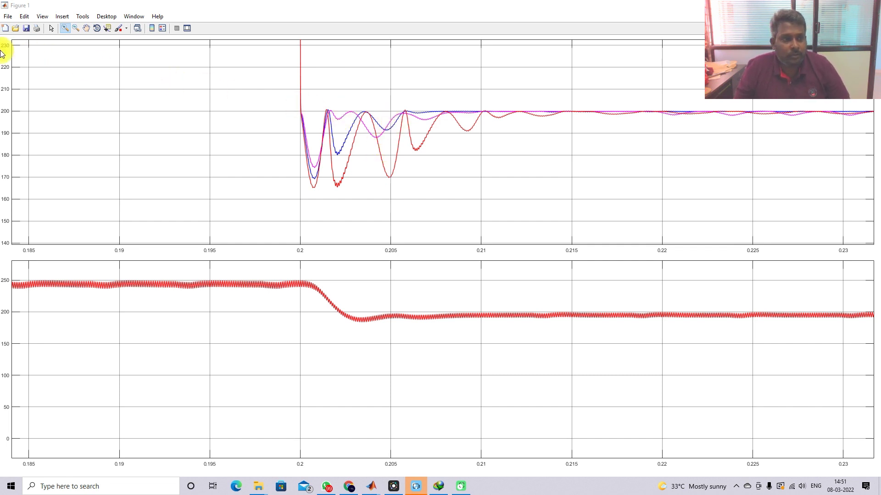
left_click(77, 29)
left_click(448, 139)
left_click(448, 139)
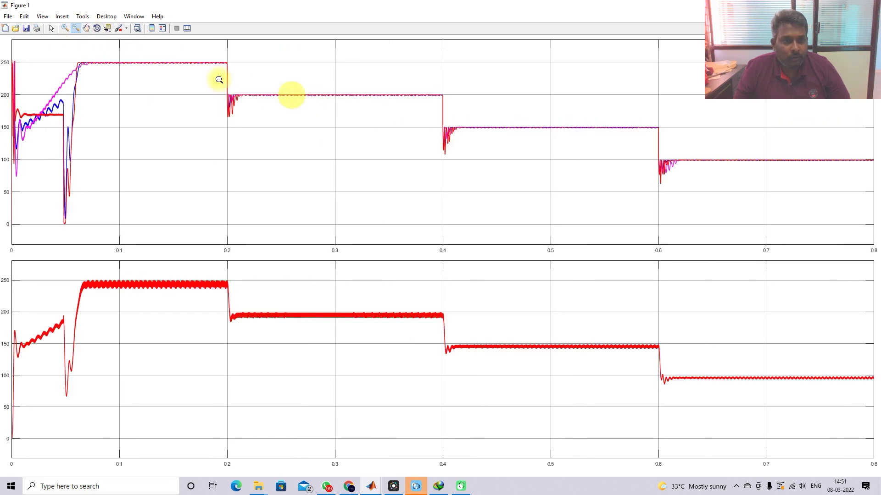
Step: Compare the power ripple near 0.3455 s, marking the blue curve with a pen arrow, and restore the full plot
left_click(65, 28)
left_click_drag(405, 115, 477, 142)
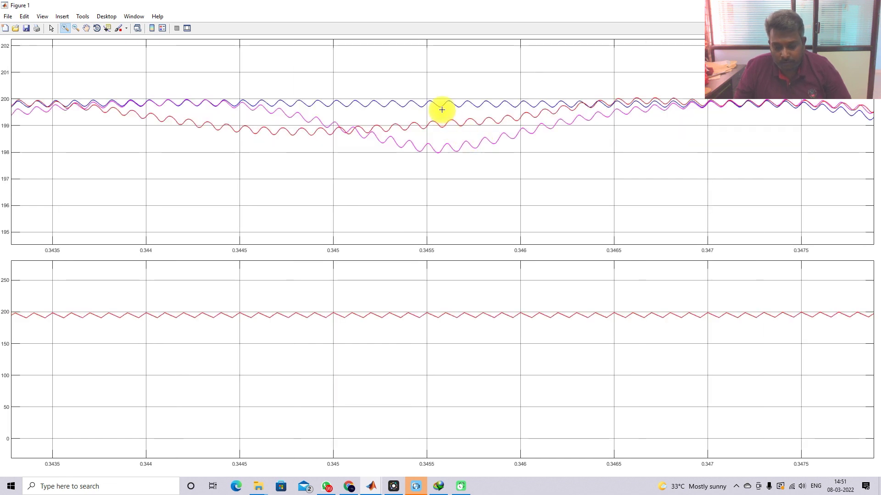
key("F12")
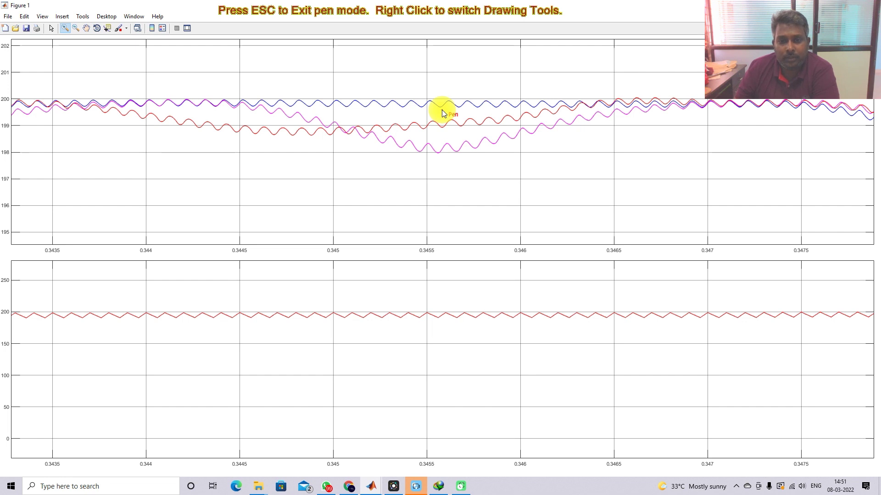
left_click_drag(445, 79, 439, 103)
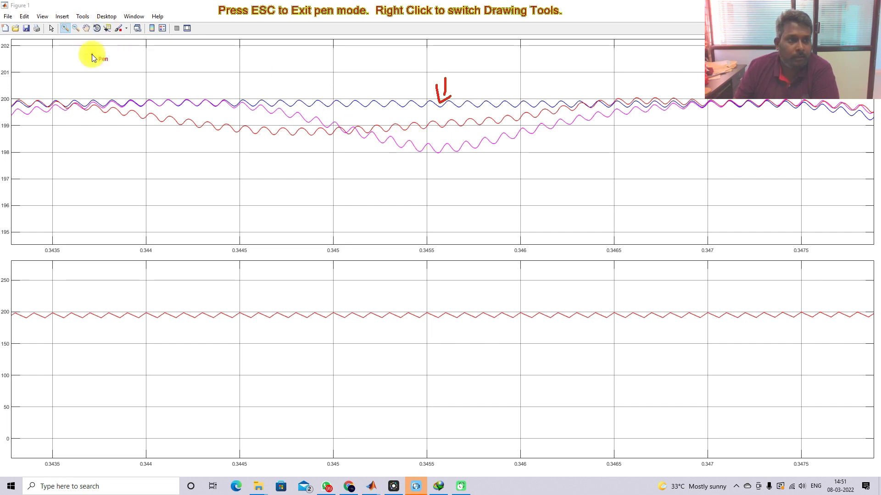
key("Escape")
left_click(76, 30)
left_click(114, 64)
double_click(145, 89)
Step: Compare the power curves' oscillations just after 0.6 s, marking each curve with a pen arrow, and restore the full plot
left_click(65, 28)
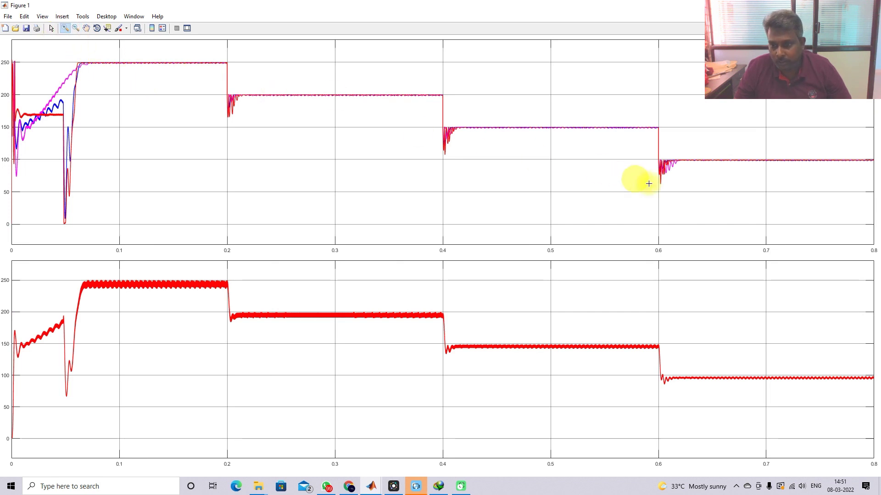
left_click_drag(698, 199, 643, 143)
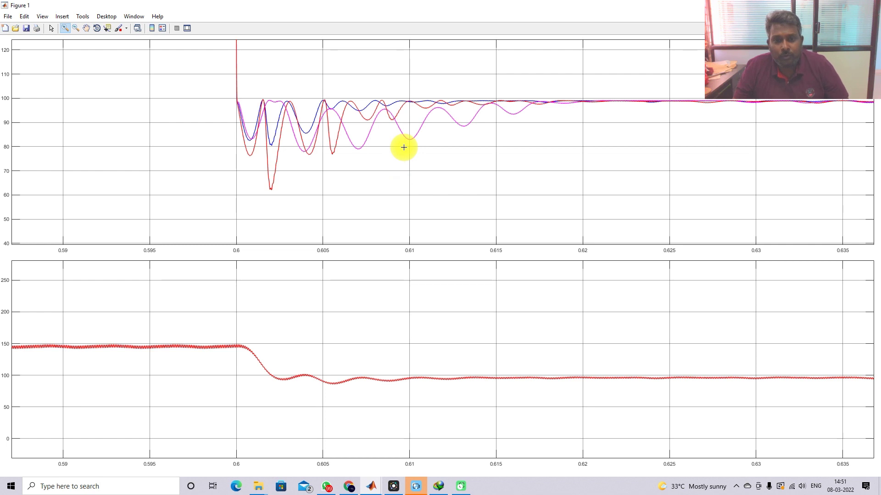
key("F9")
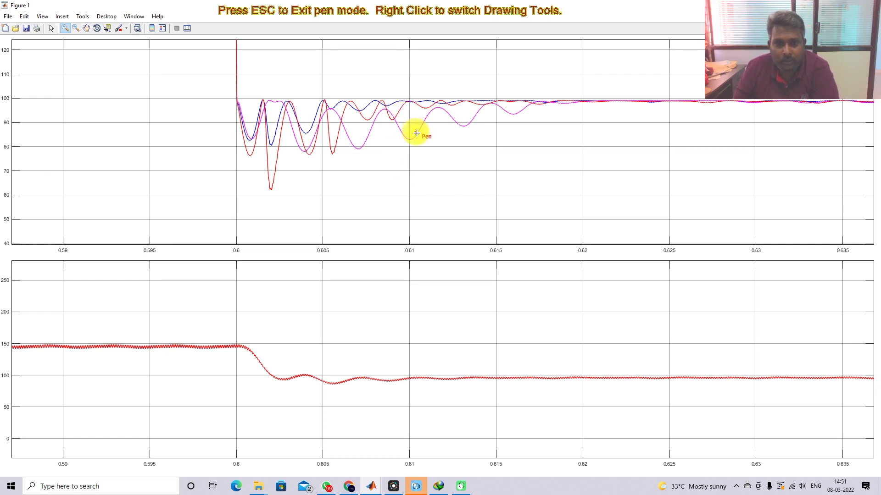
left_click_drag(416, 138, 419, 134)
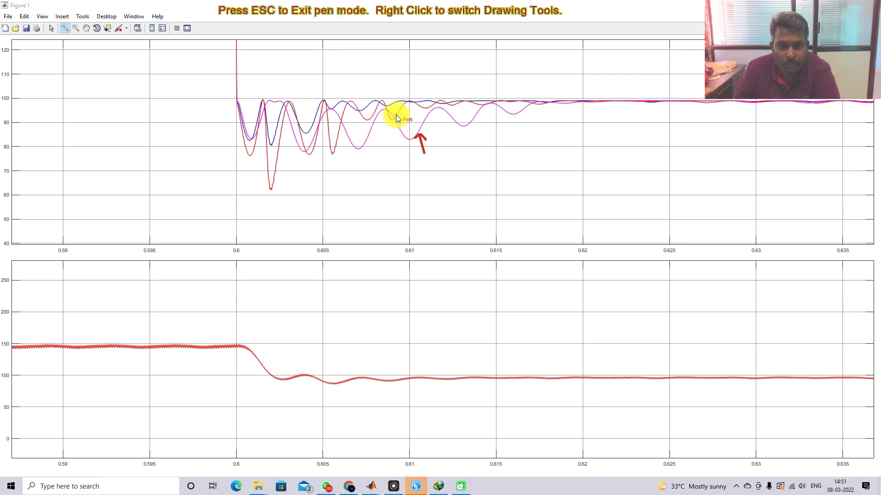
left_click_drag(279, 171, 278, 174)
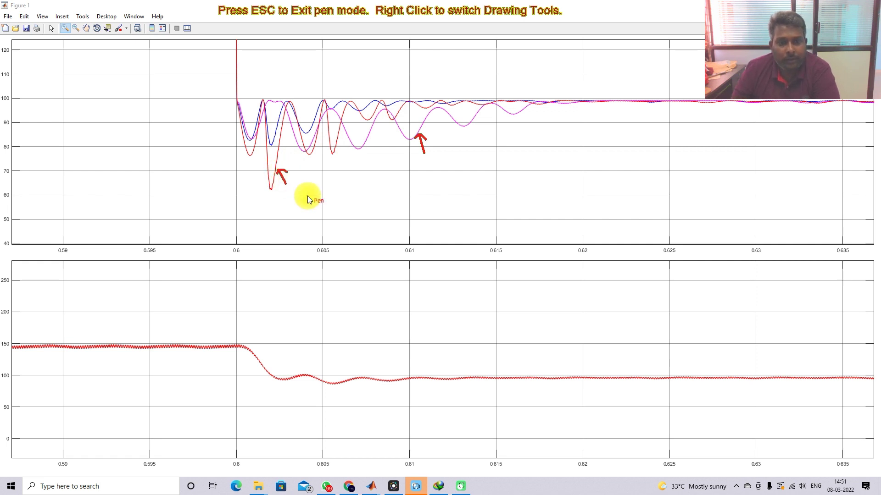
mouse_move(304, 104)
left_mouse_down()
mouse_move(315, 120)
mouse_move(314, 112)
left_mouse_up()
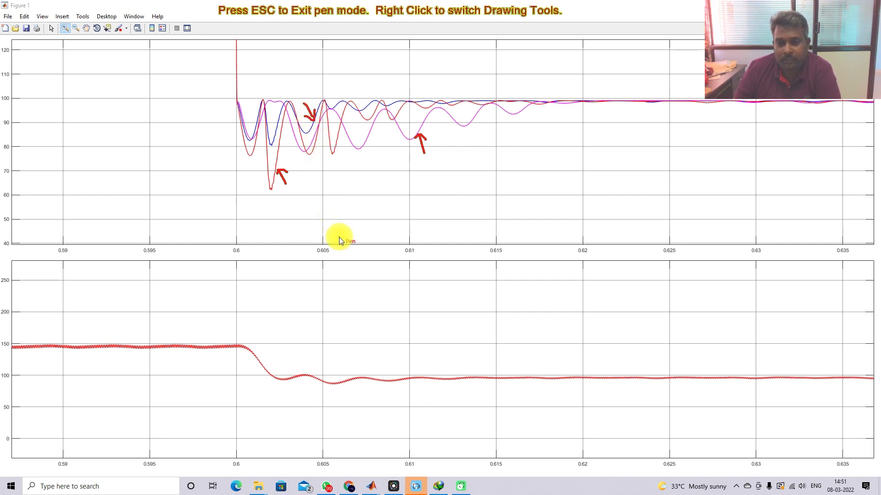
key("Escape")
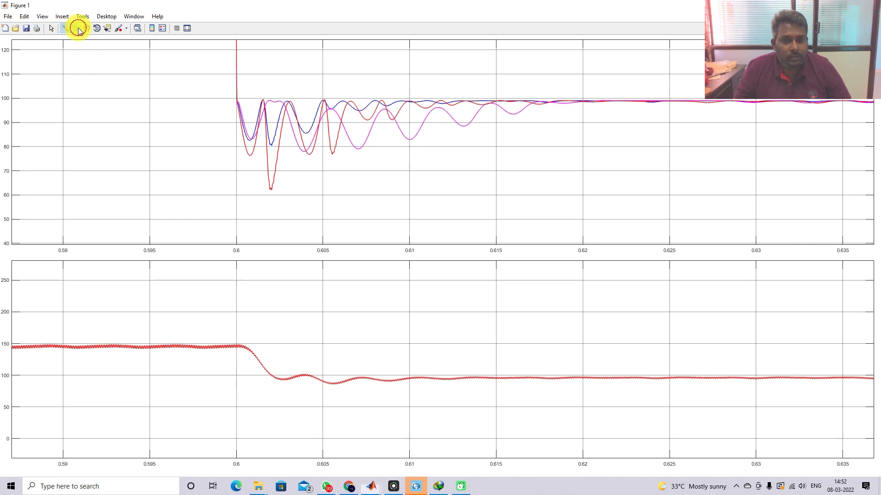
left_click(79, 30)
double_click(553, 142)
Step: Examine the power ripple between 0.72 and 0.73 s, restore the full plot and return to the MPPT_Fuzzy_PO model
left_click(64, 30)
left_click_drag(815, 173, 718, 145)
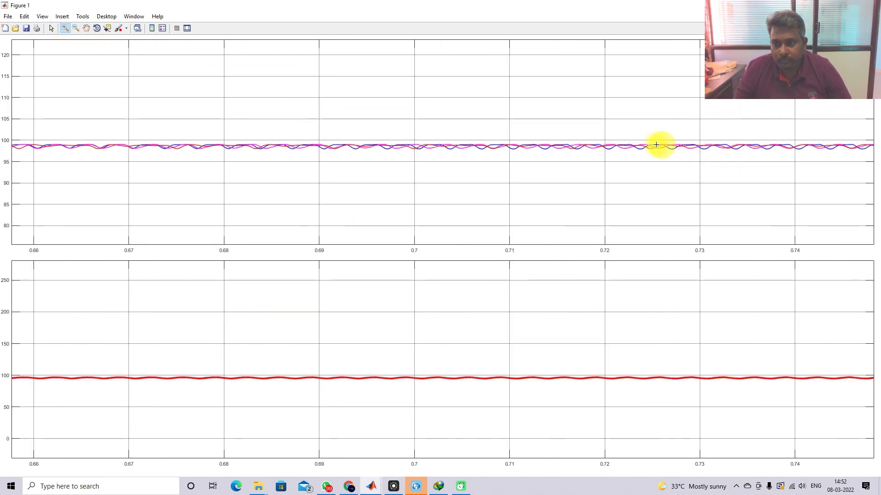
left_click_drag(605, 131, 704, 165)
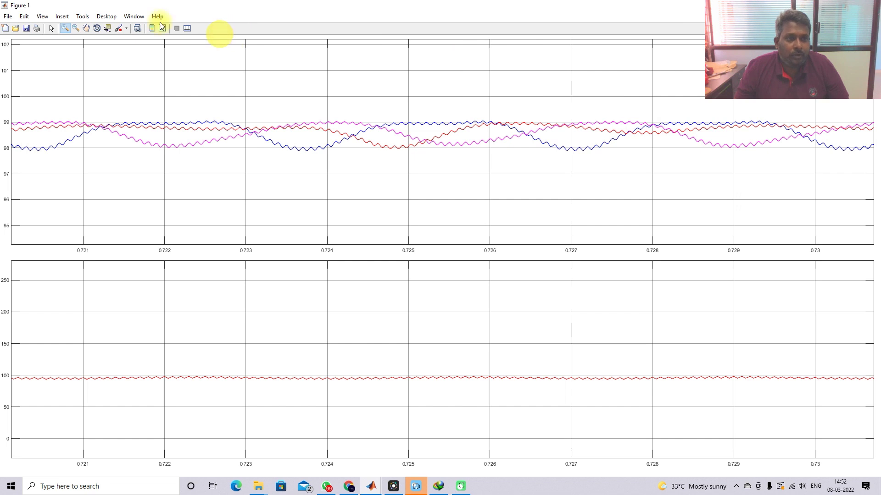
left_click(76, 27)
double_click(173, 75)
double_click(284, 9)
left_click(290, 87)
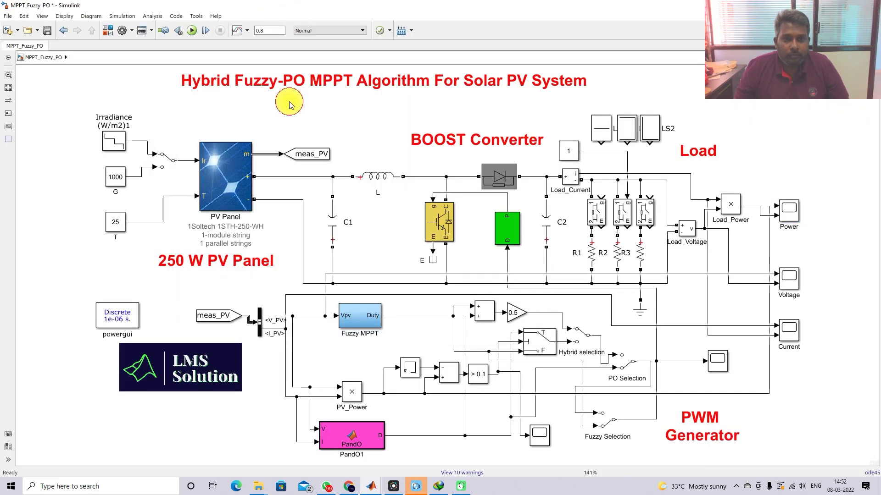